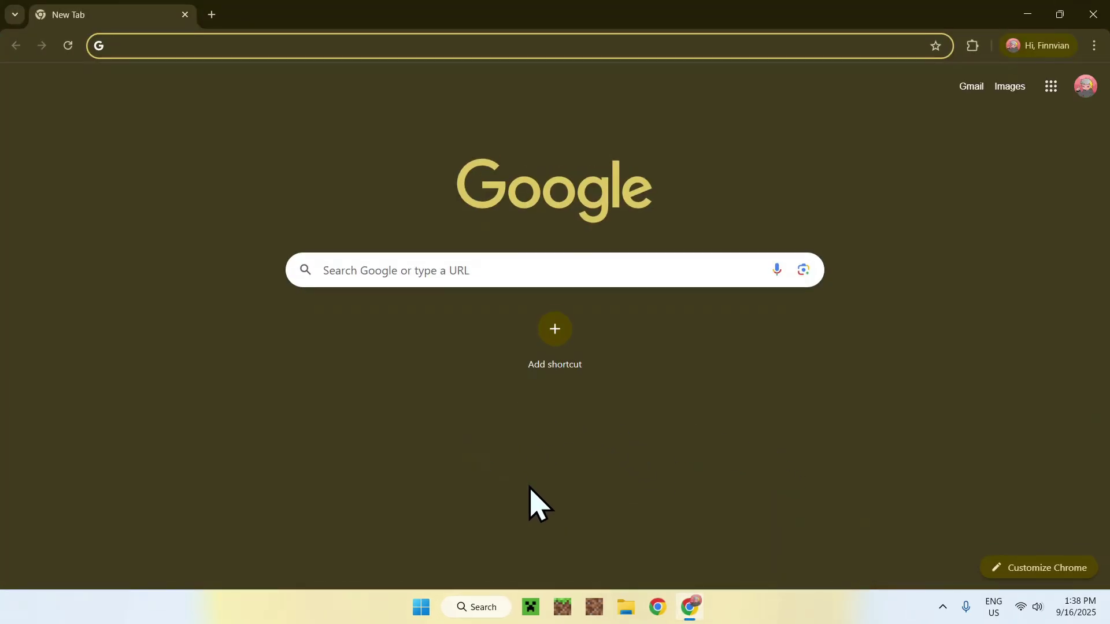
Search Google for 'Modrinth'.
click(643, 269)
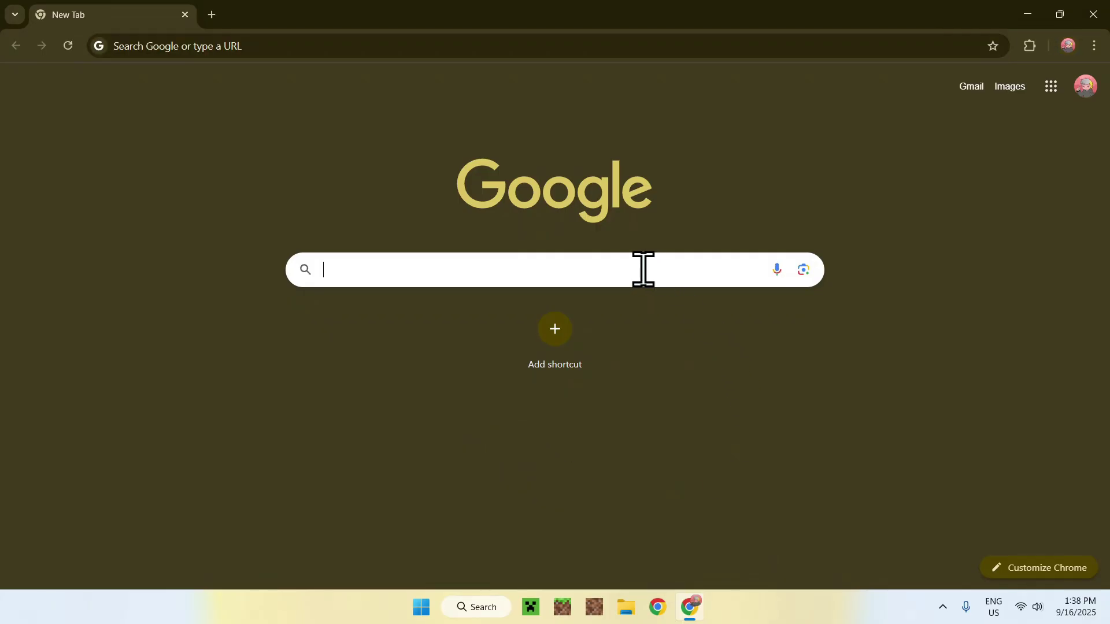
text(Modrinth)
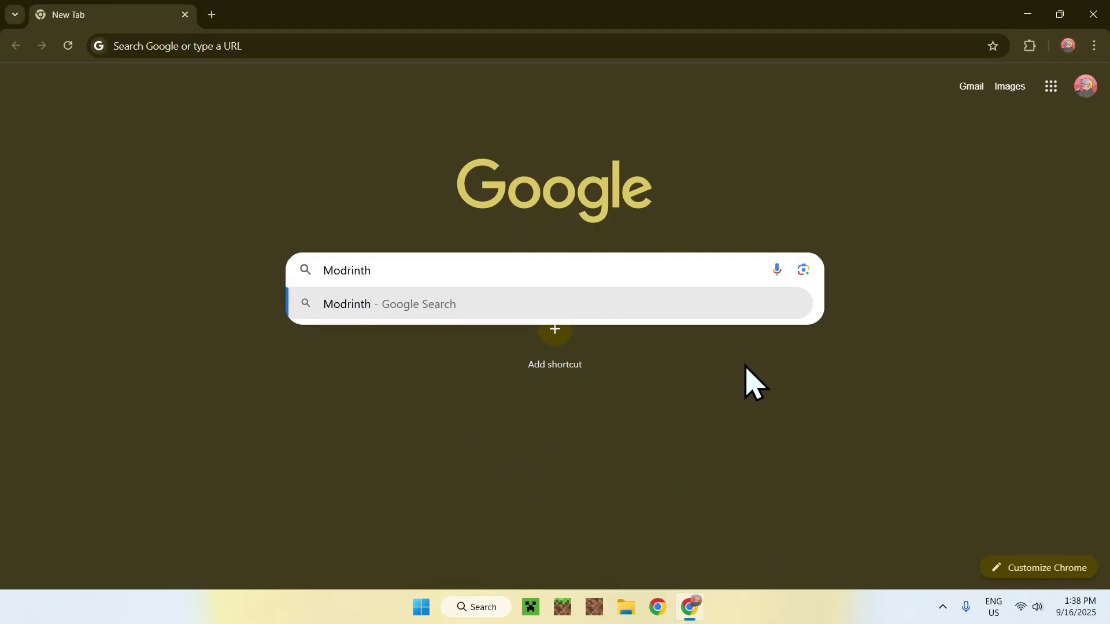
key(Return)
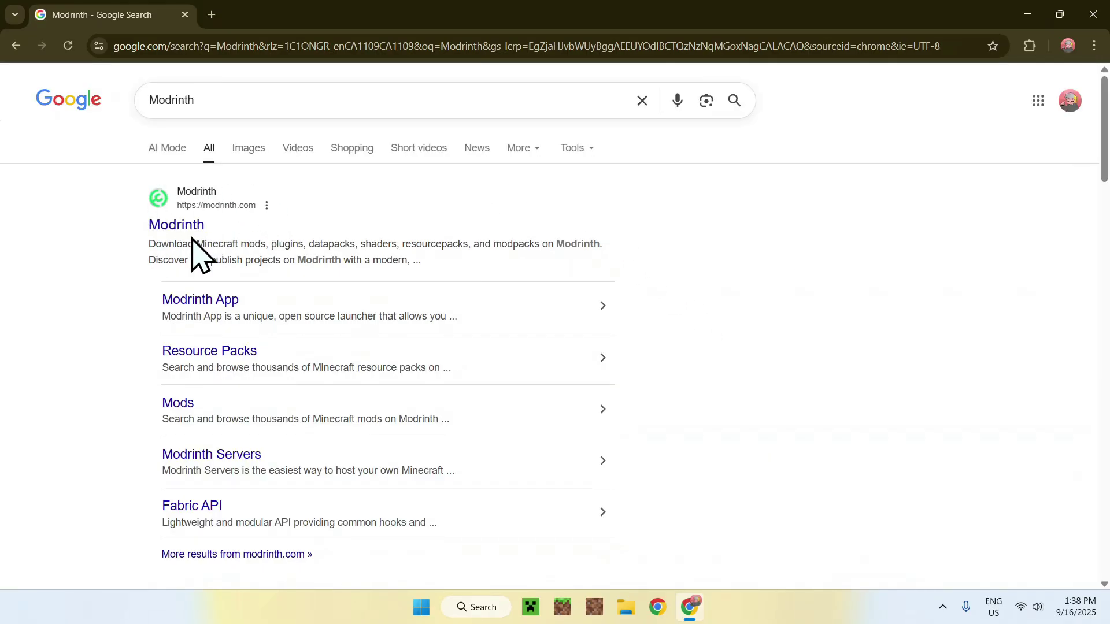
Go to the Modrinth website and browse its Shaders category.
click(176, 229)
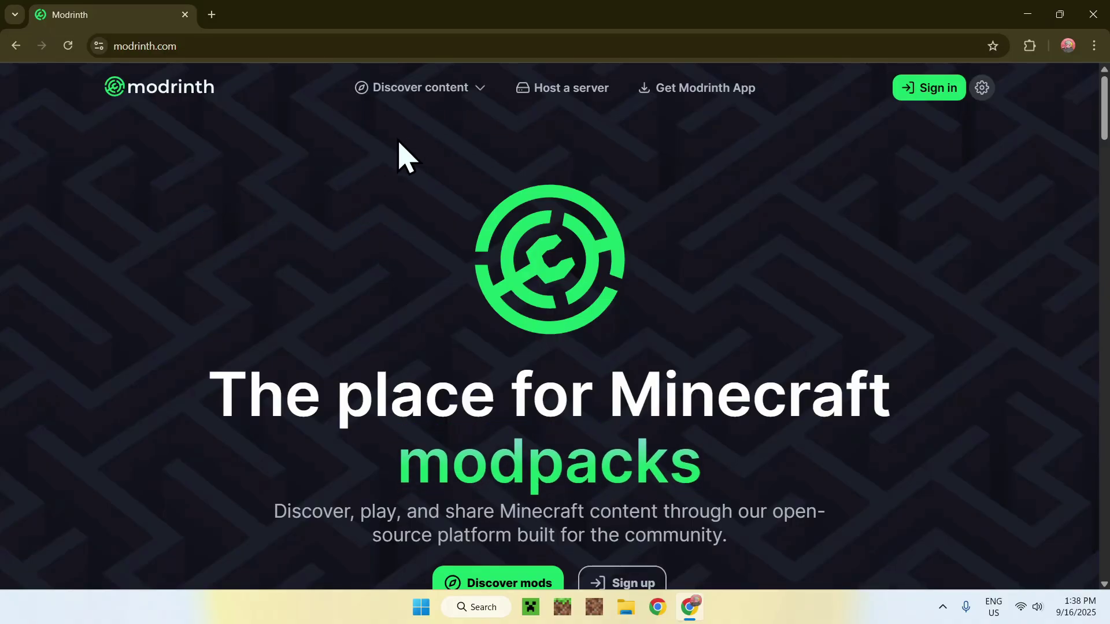
mouse_move(397, 90)
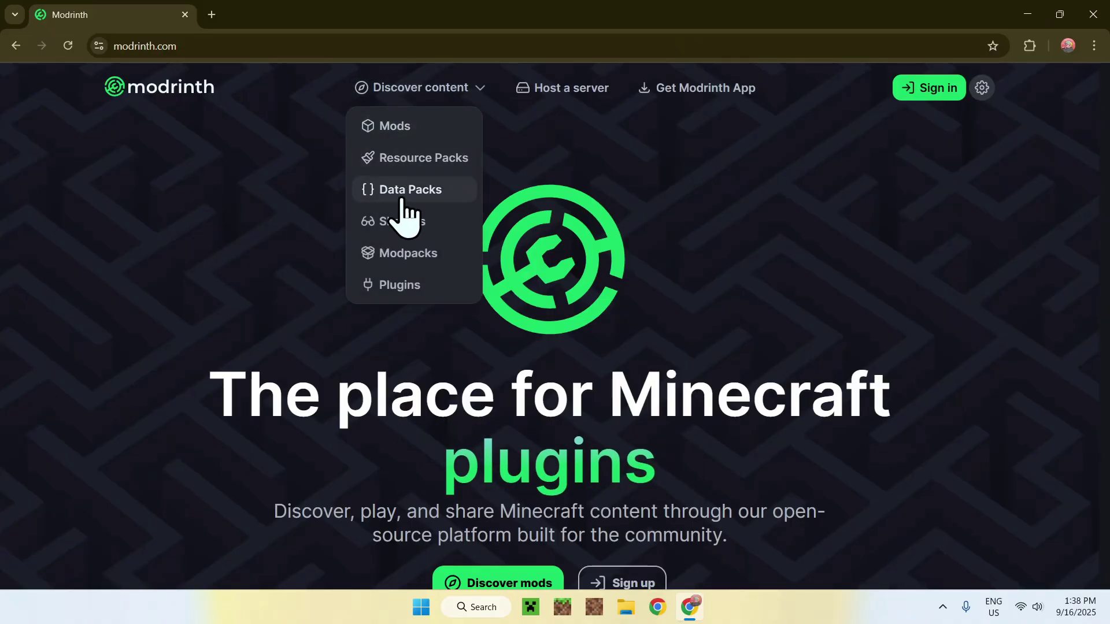
click(453, 225)
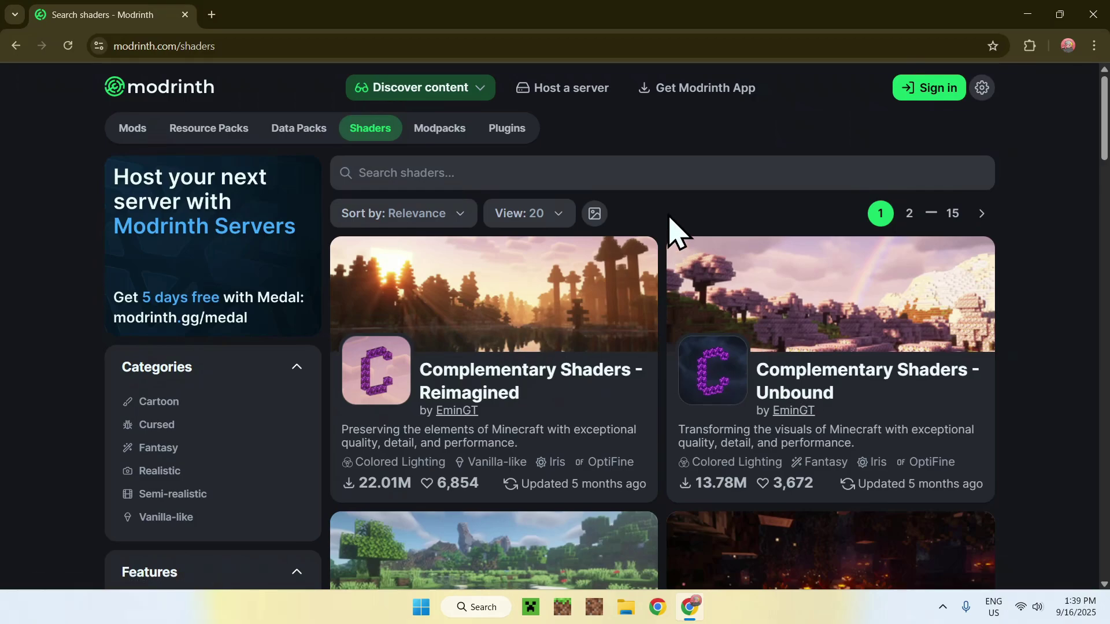
Download ComplementaryReimagined_r5.5.1.zip from versions filtered to Minecraft 1.21.8.
click(492, 376)
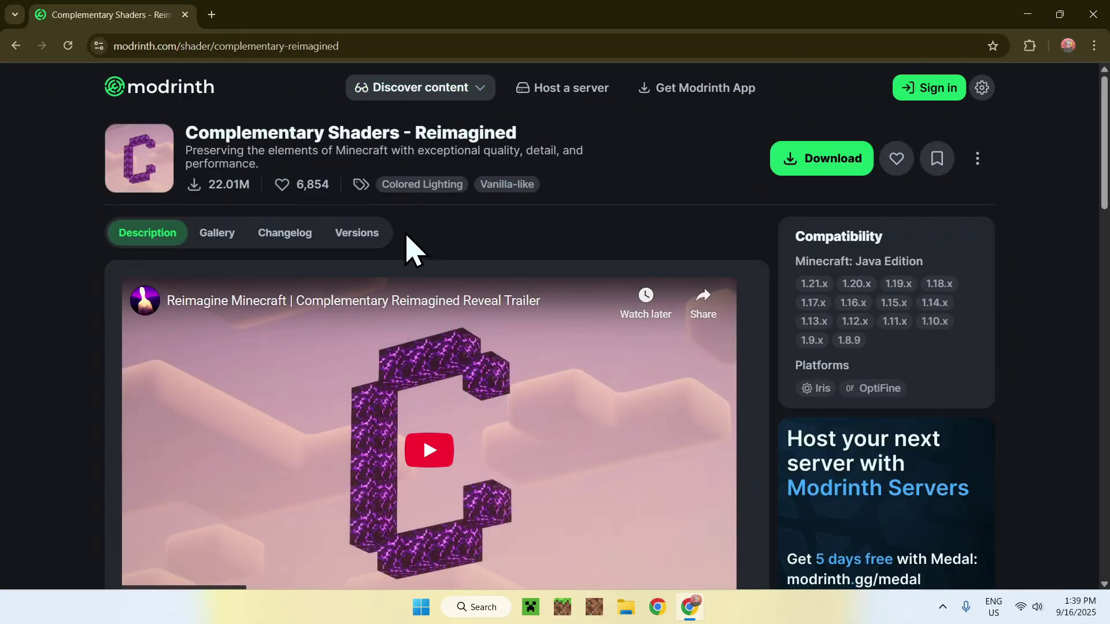
click(356, 233)
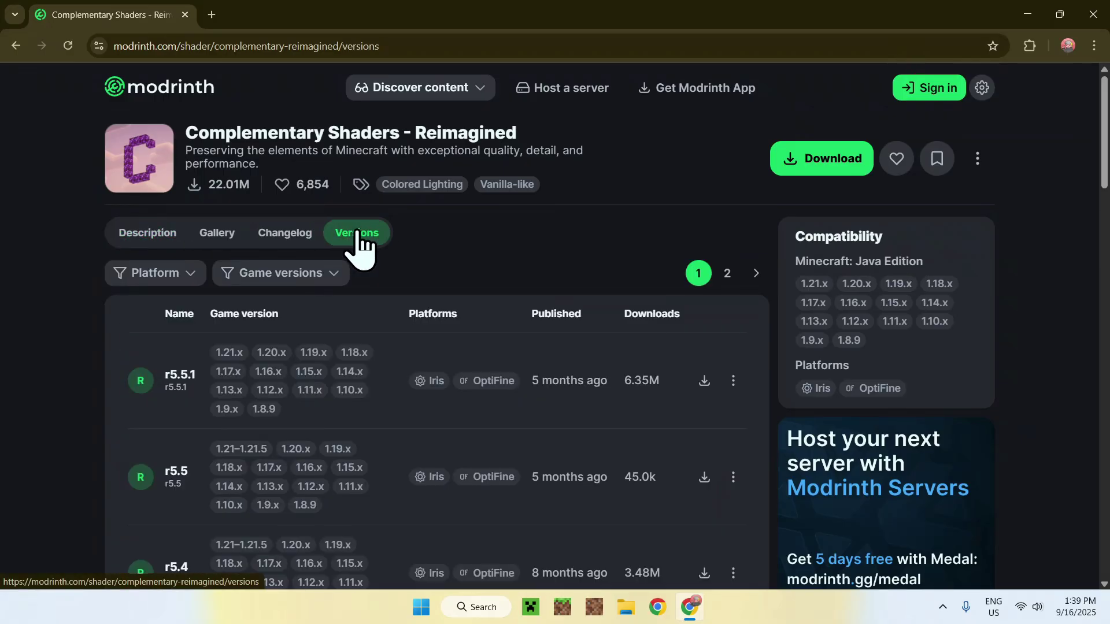
click(288, 274)
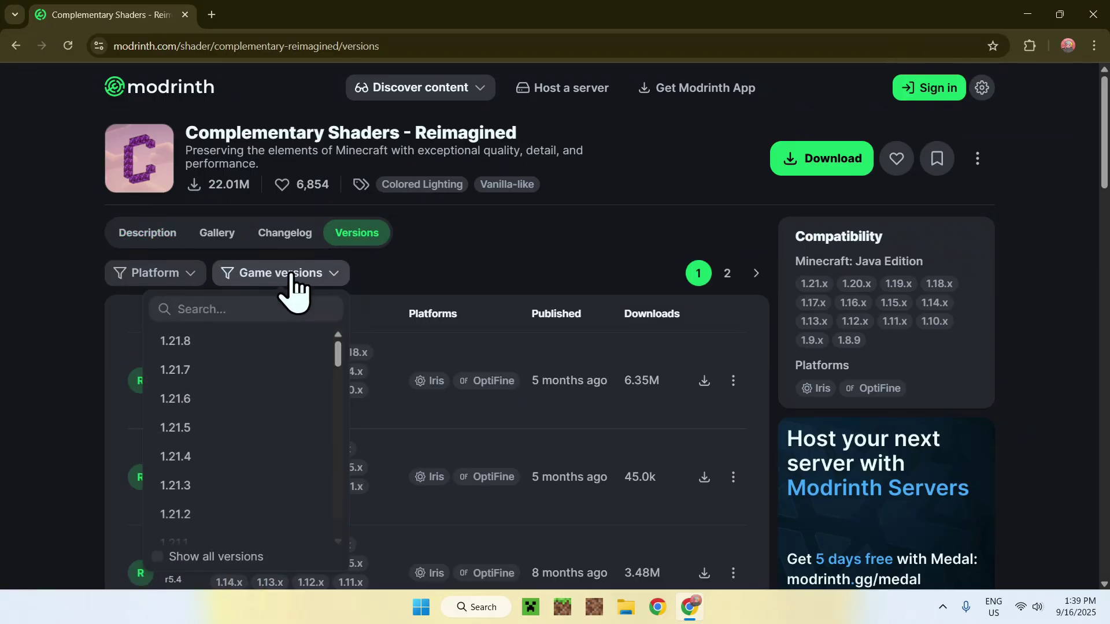
click(228, 342)
click(432, 283)
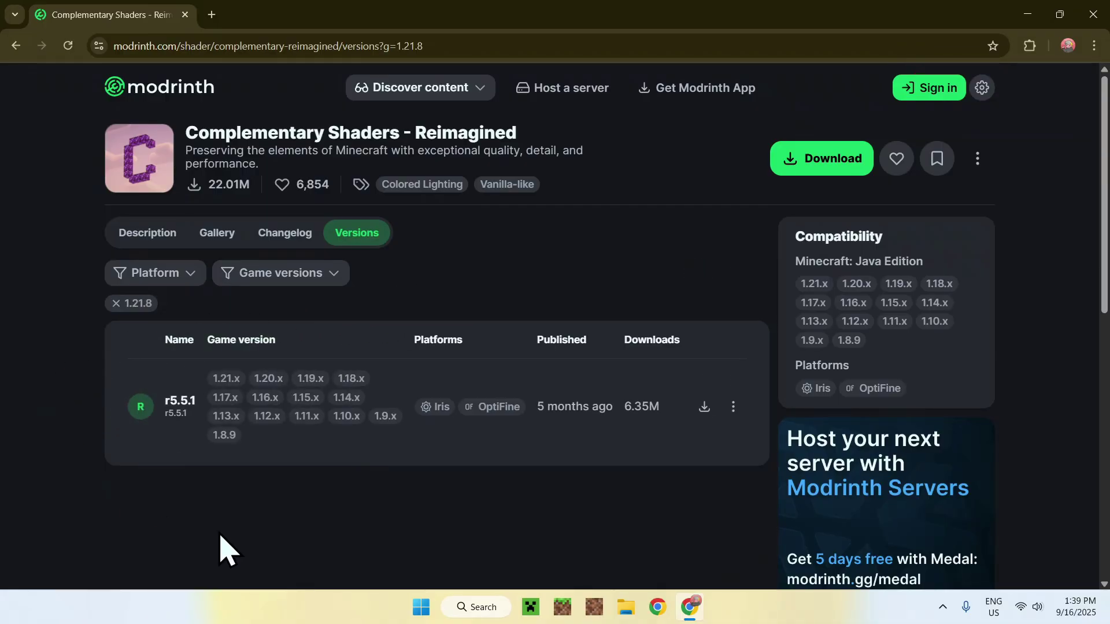
click(704, 407)
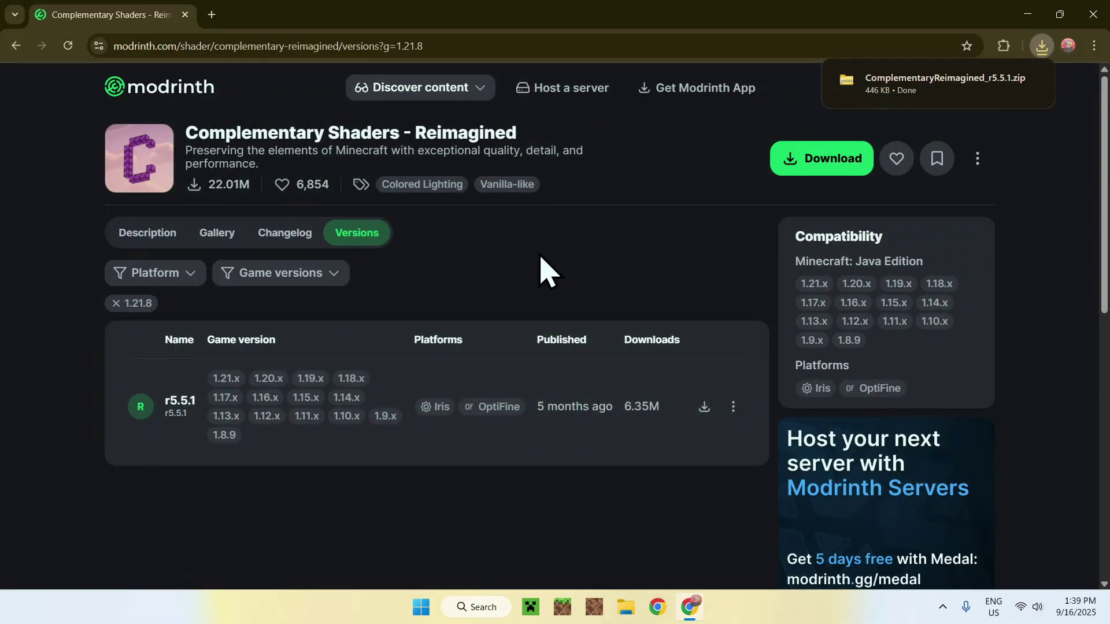
click(425, 96)
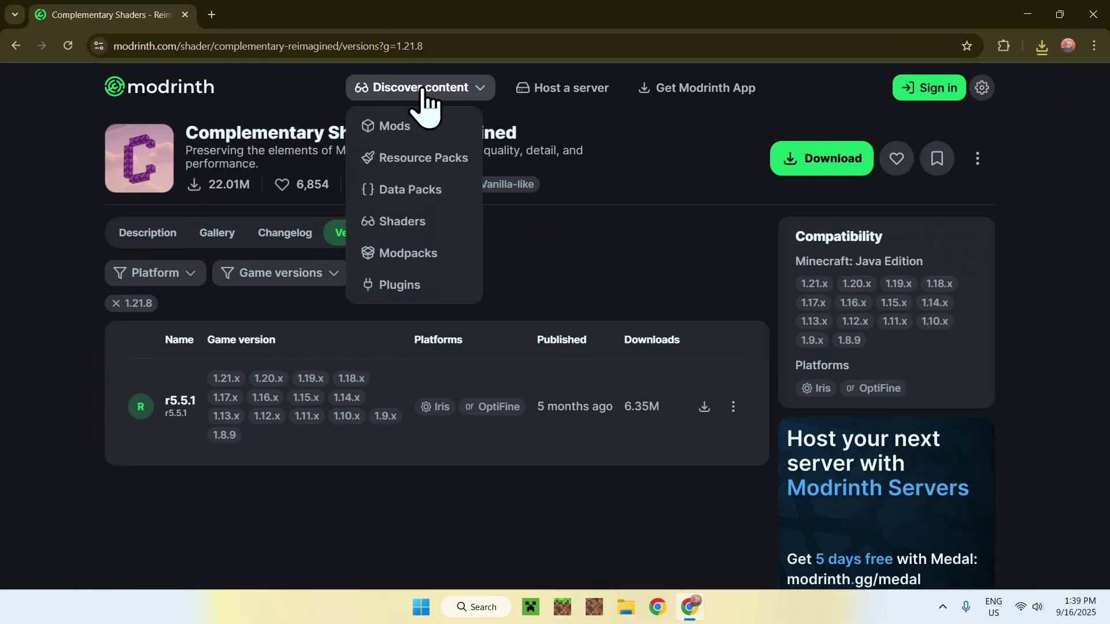
Download ComplementaryUnbound_r5.5.1.zip for Minecraft 1.21.8 and open a blank new tab.
click(434, 224)
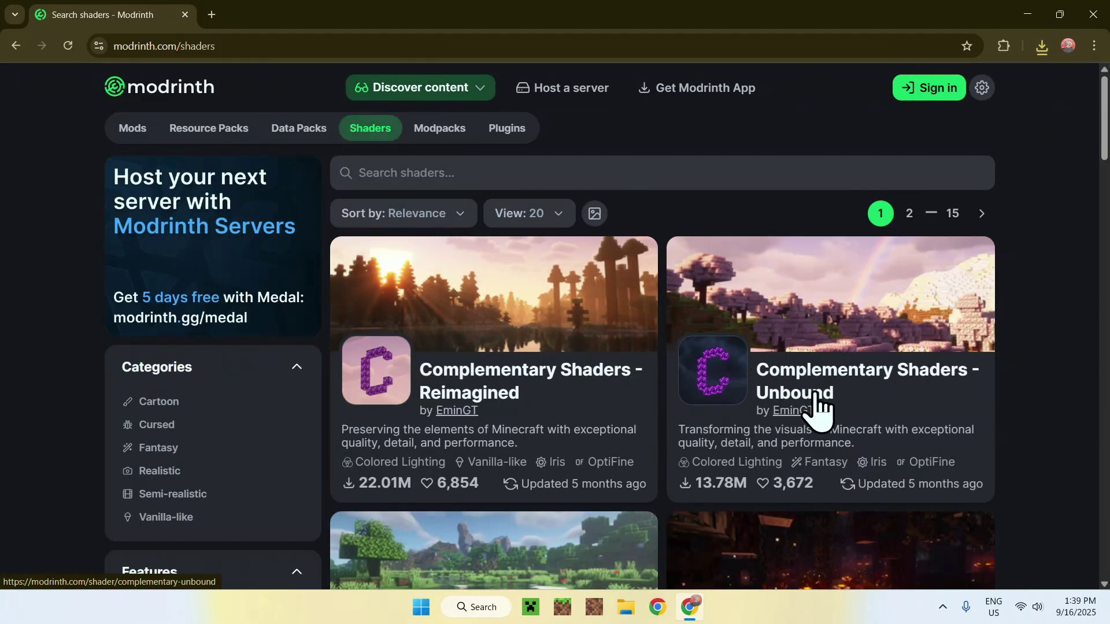
click(793, 396)
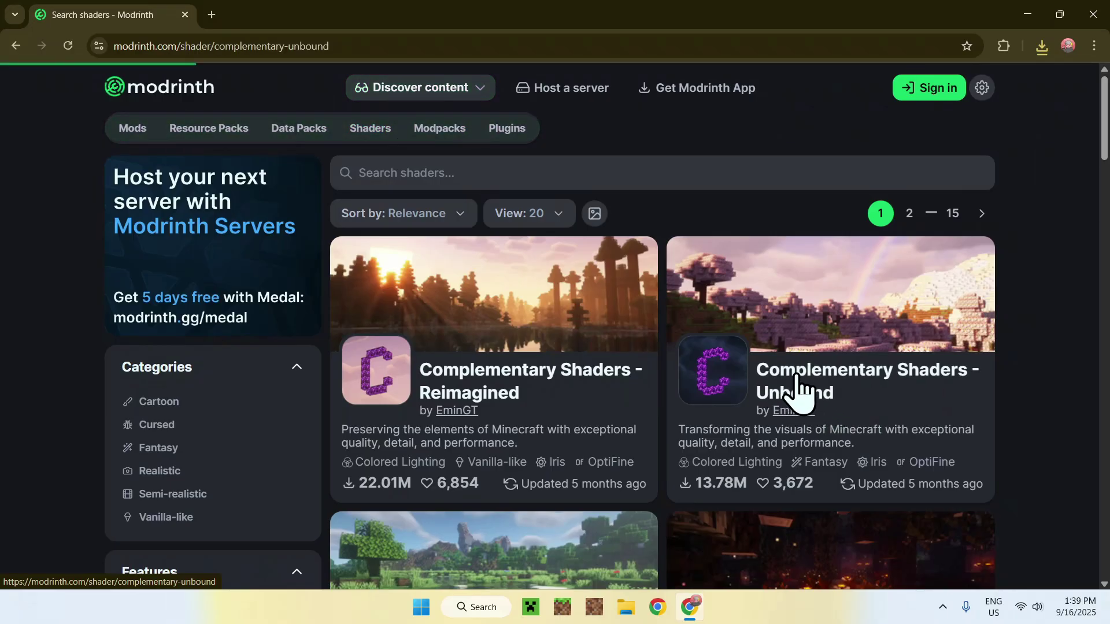
click(358, 237)
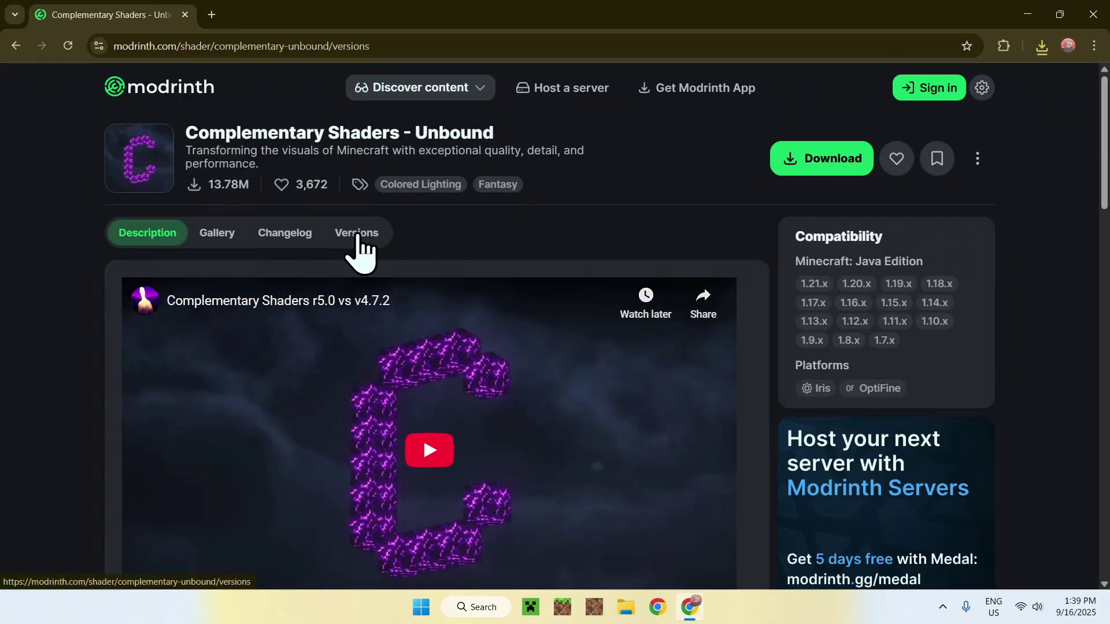
click(281, 274)
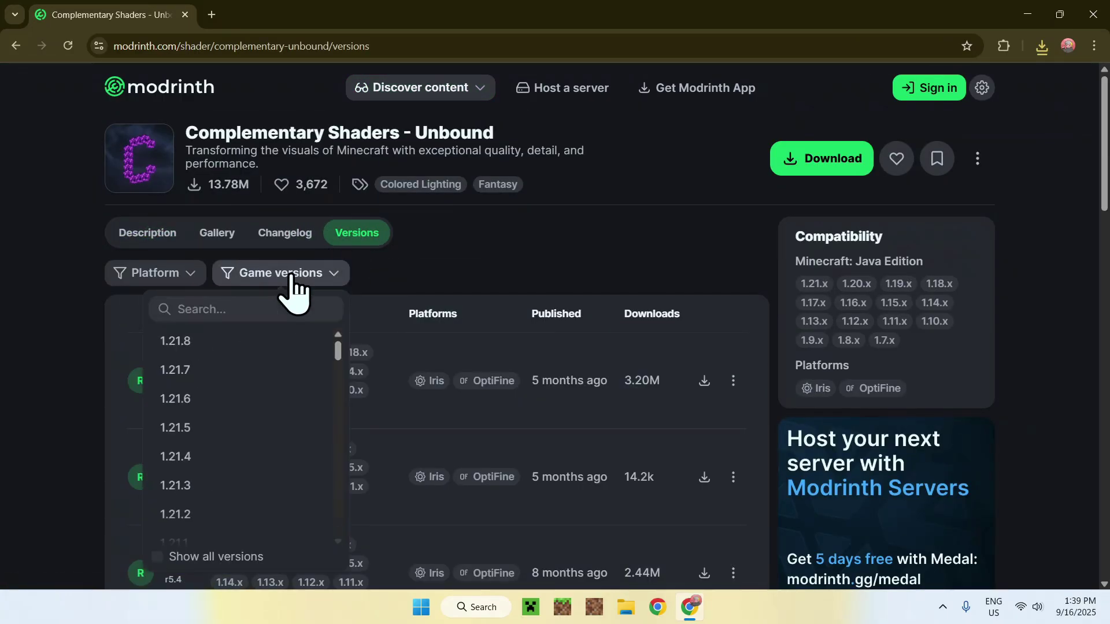
click(258, 342)
click(513, 280)
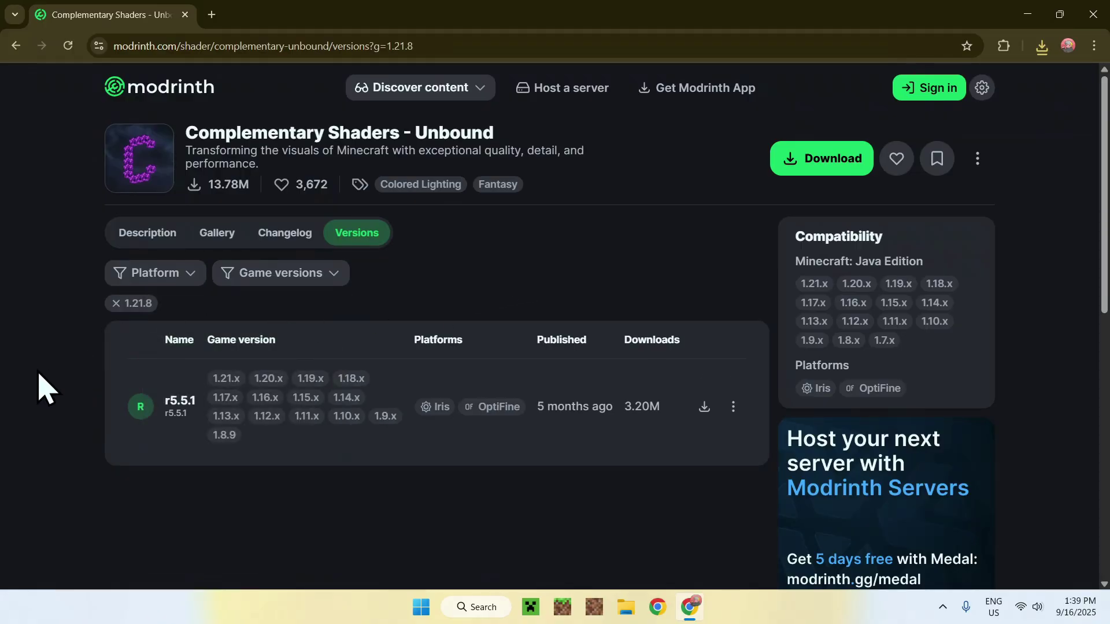
click(704, 407)
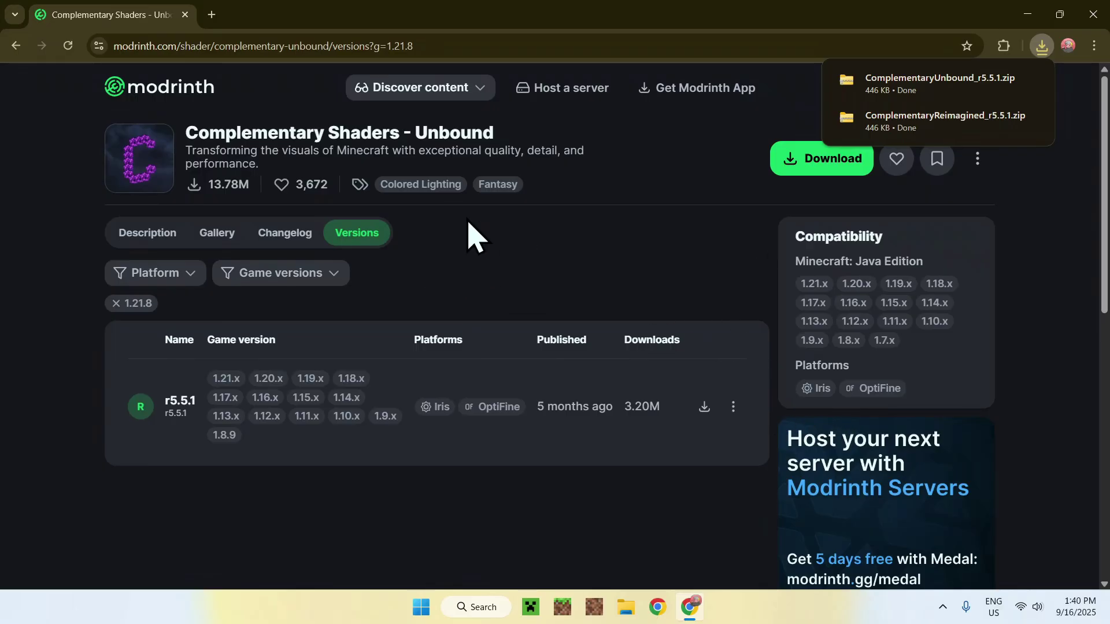
click(211, 15)
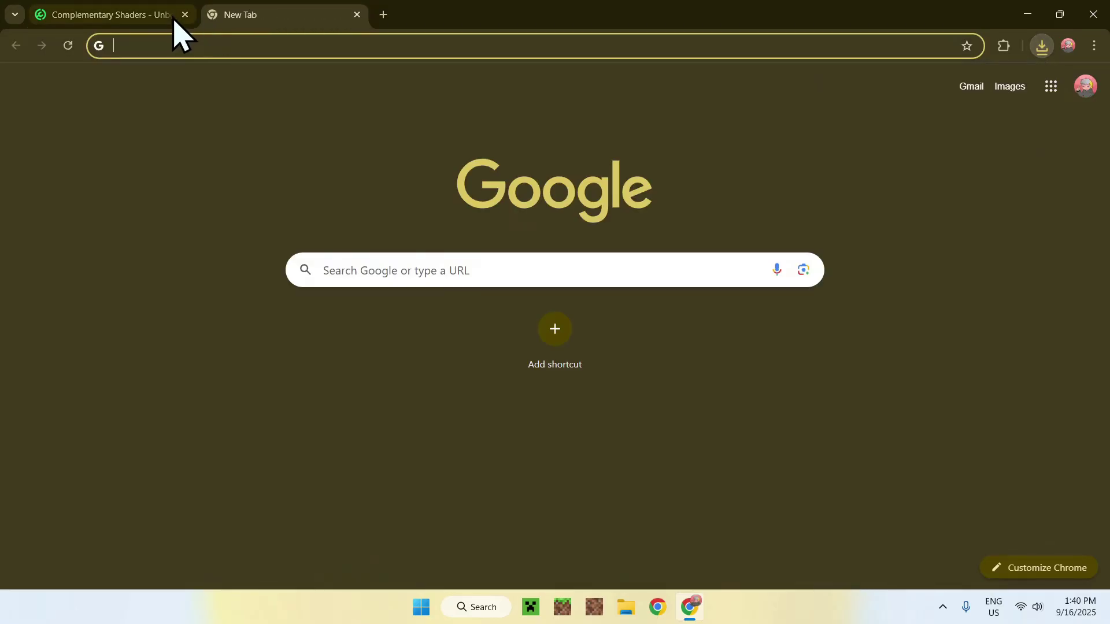
Search Google for 'Iris Shaders' and go to irisshaders.dev.
click(359, 269)
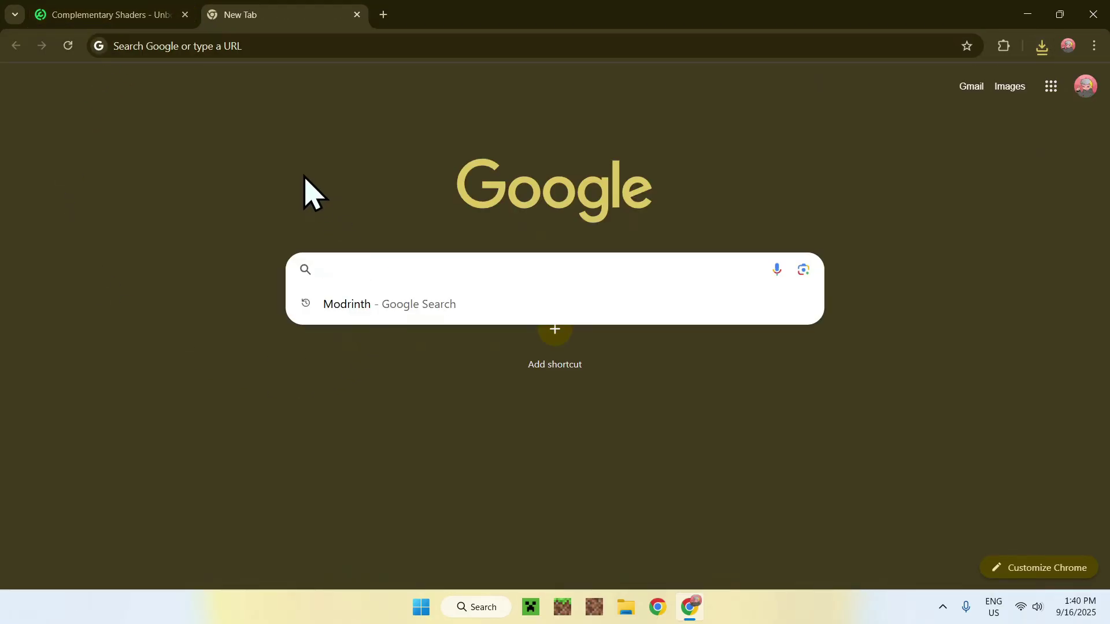
text(Iris Shaders)
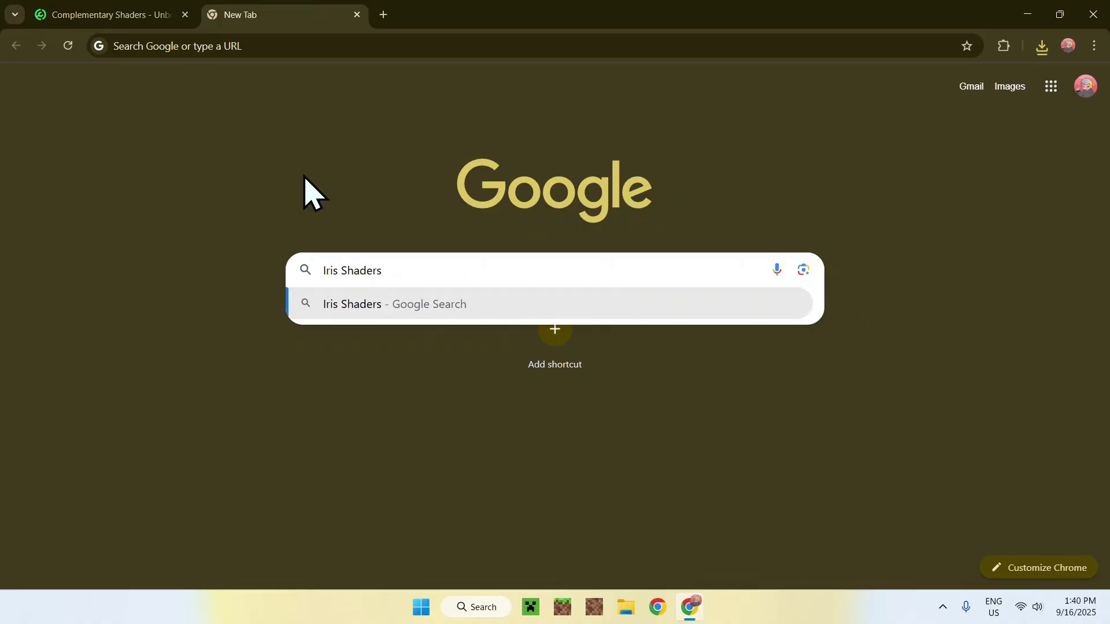
key(Return)
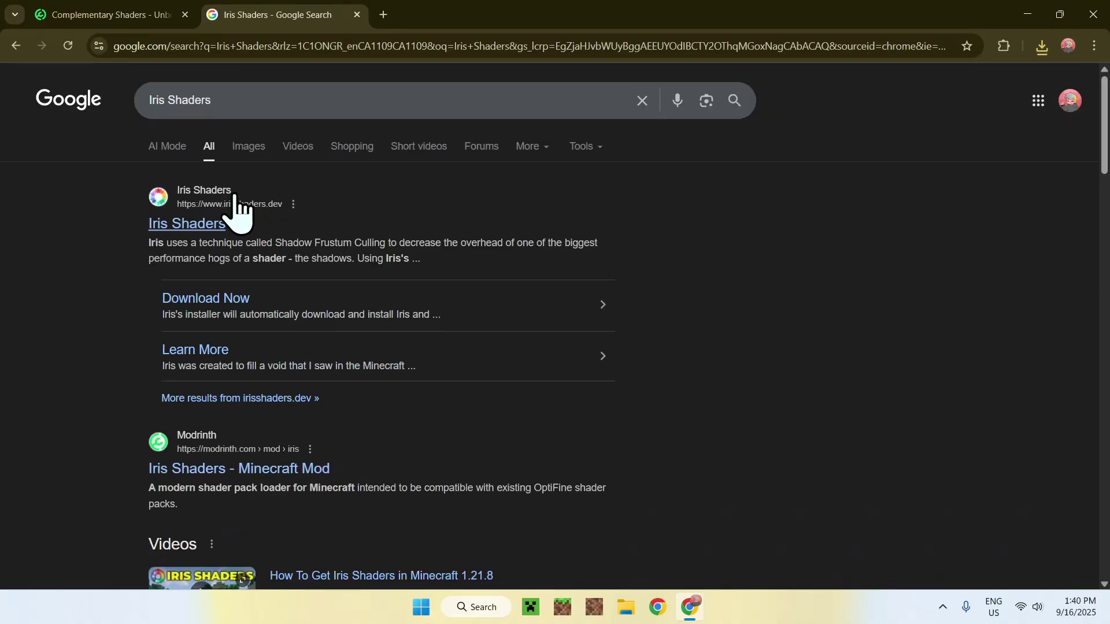
click(189, 228)
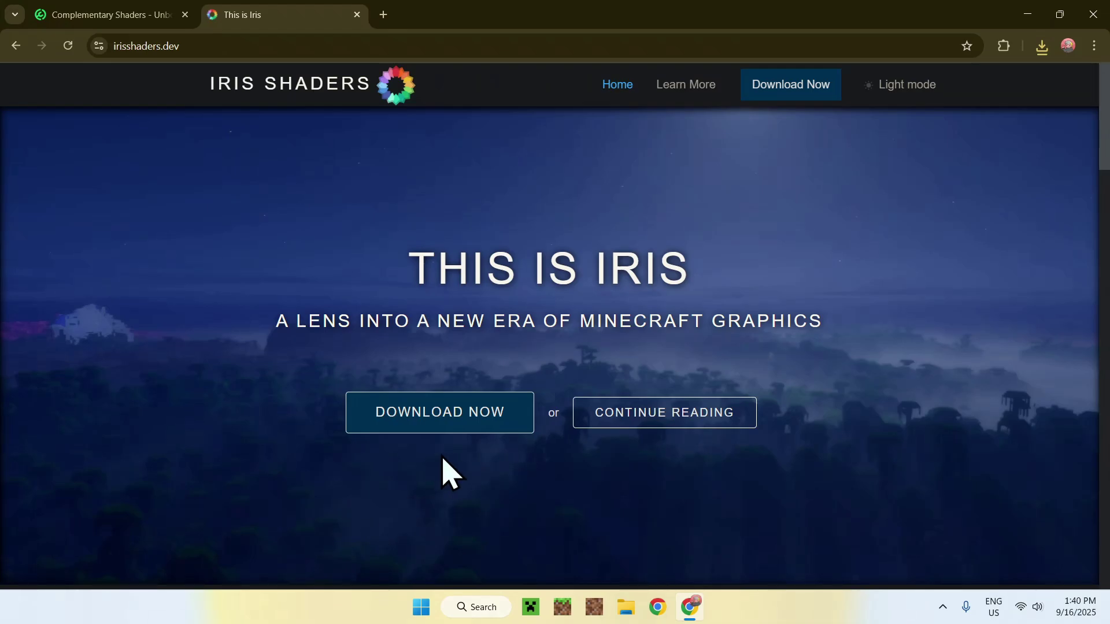
Download the universal jar Iris-Installer-3.2.1.jar from the Iris download page.
click(431, 425)
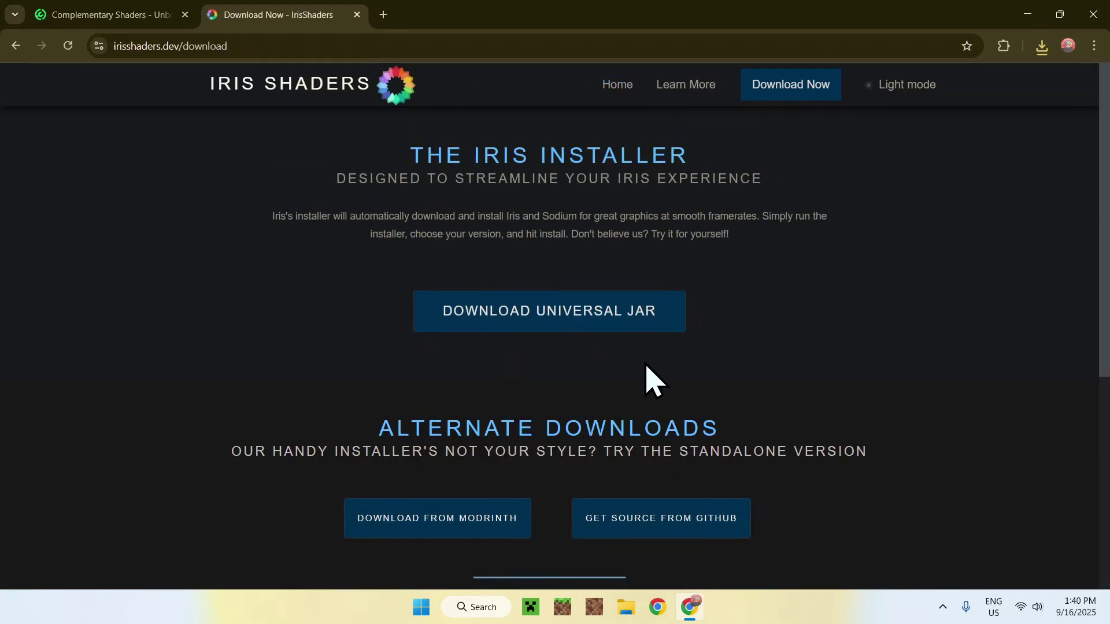
click(544, 321)
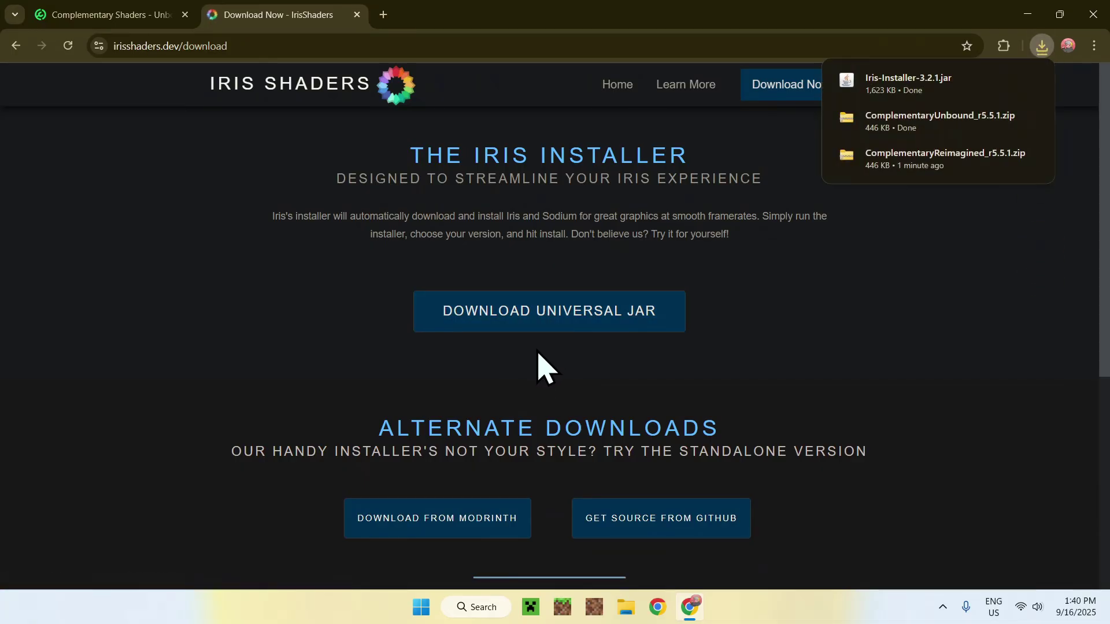
mouse_move(914, 92)
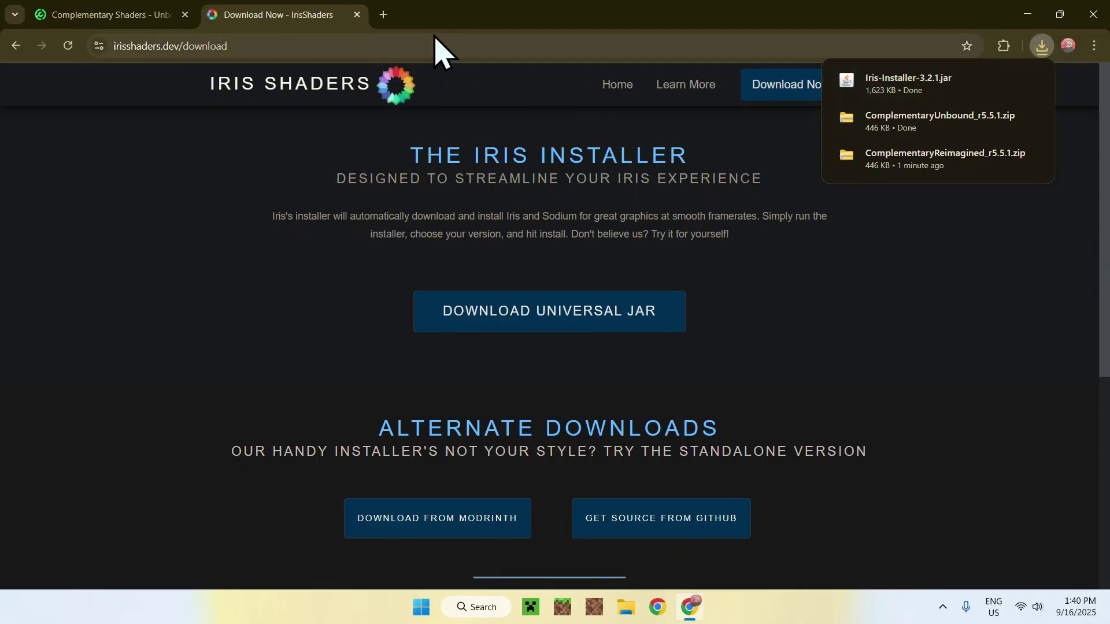
click(384, 14)
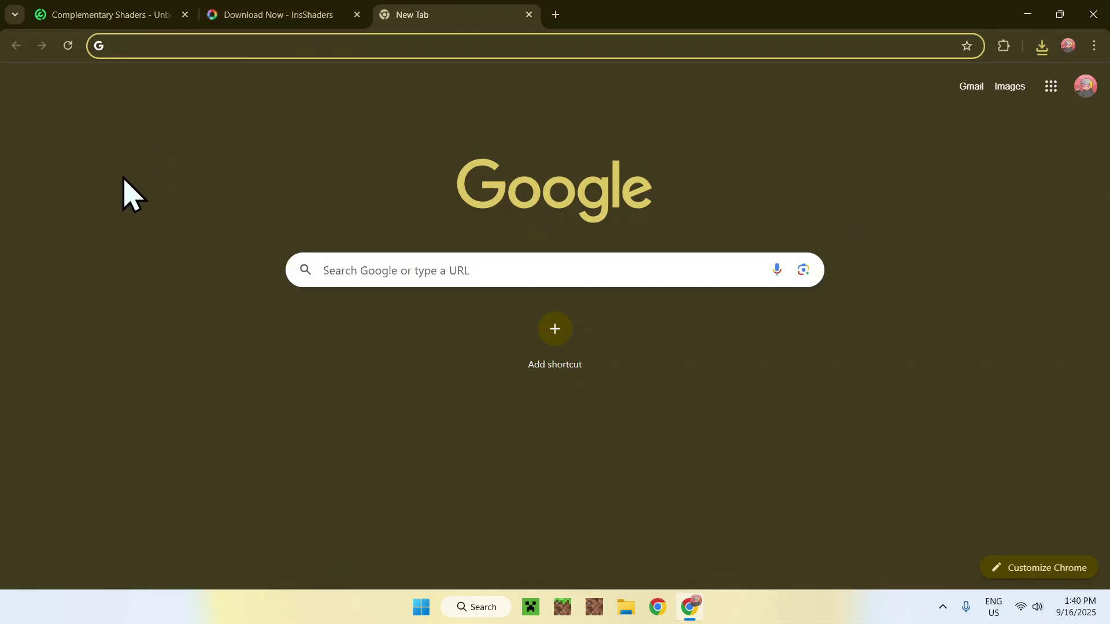
Search Google for 'JDK 24'.
click(376, 270)
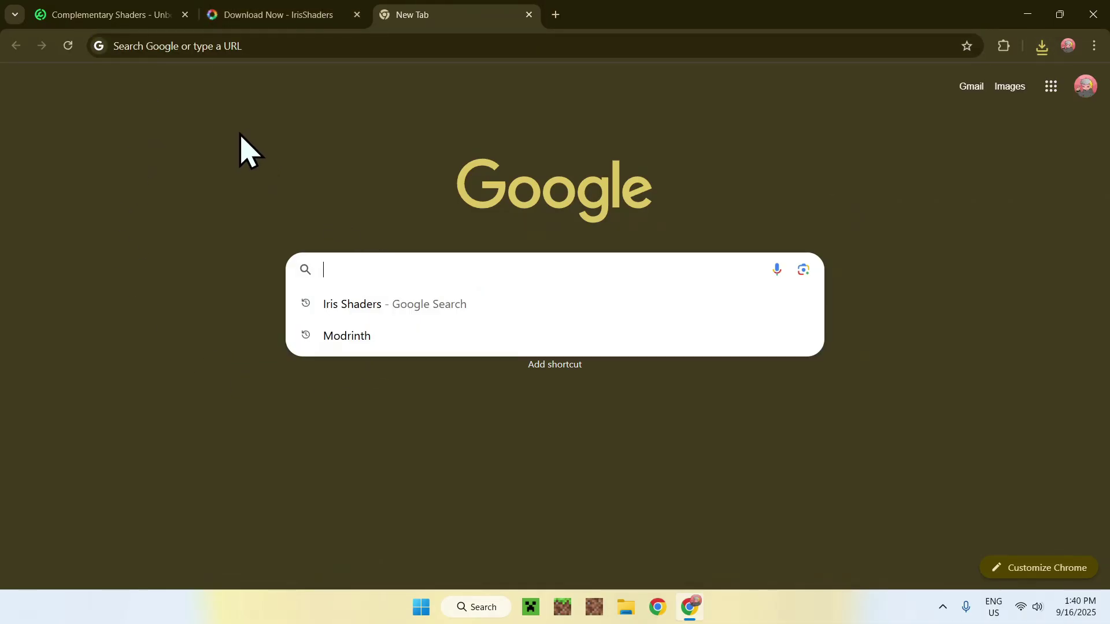
text(JDK 24)
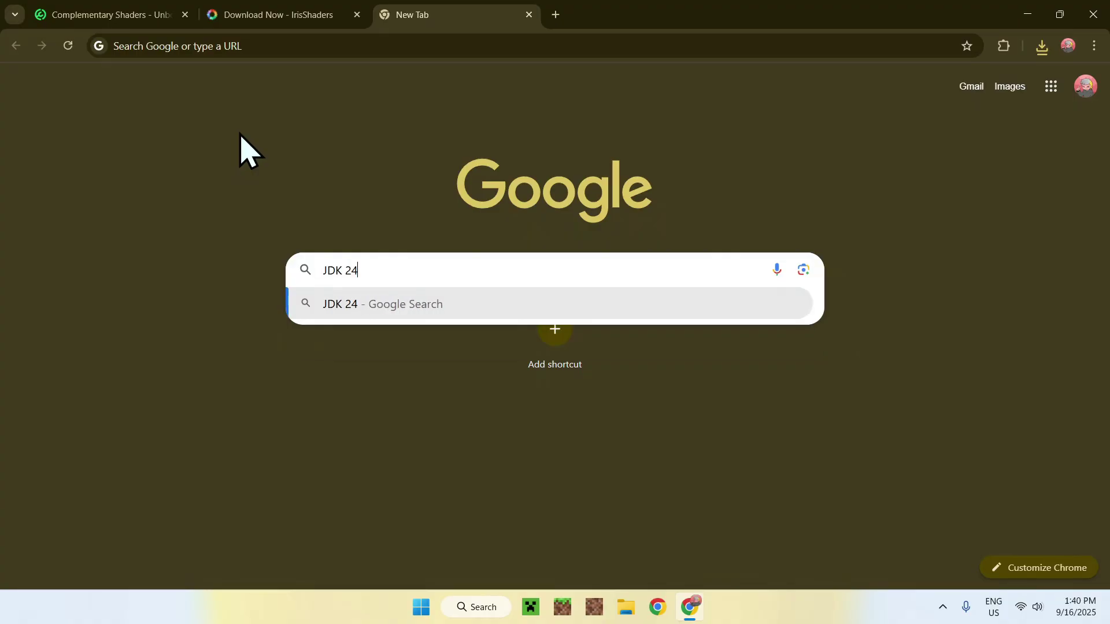
key(Return)
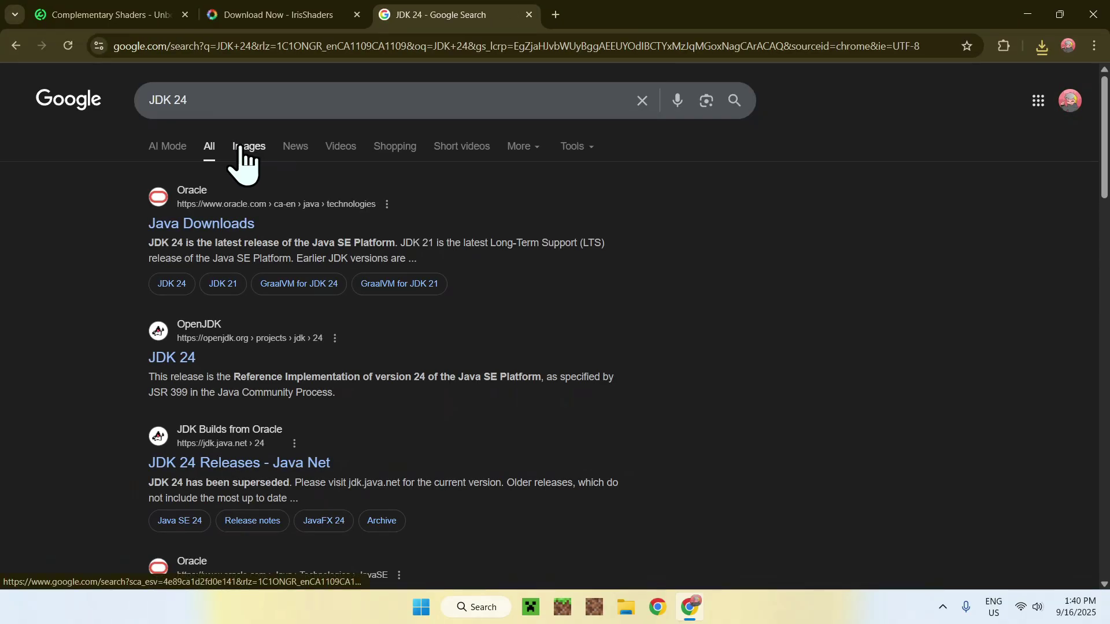
On Oracle's Java Downloads page, accept all cookies and show the JDK 24 Windows files.
click(189, 227)
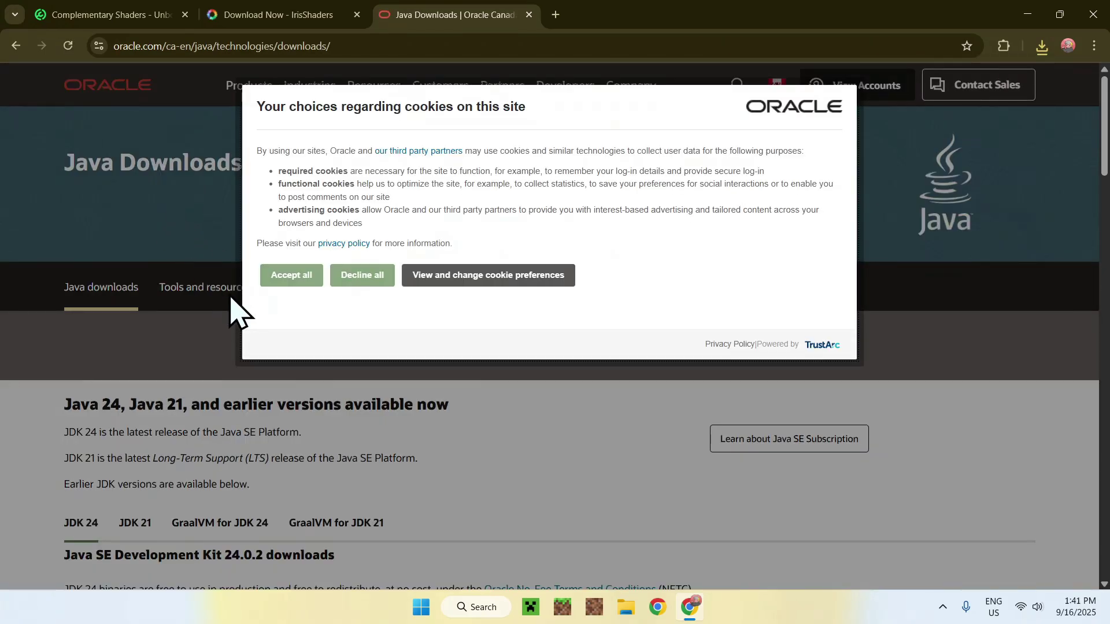
click(292, 276)
scroll(36, 283, down, 3)
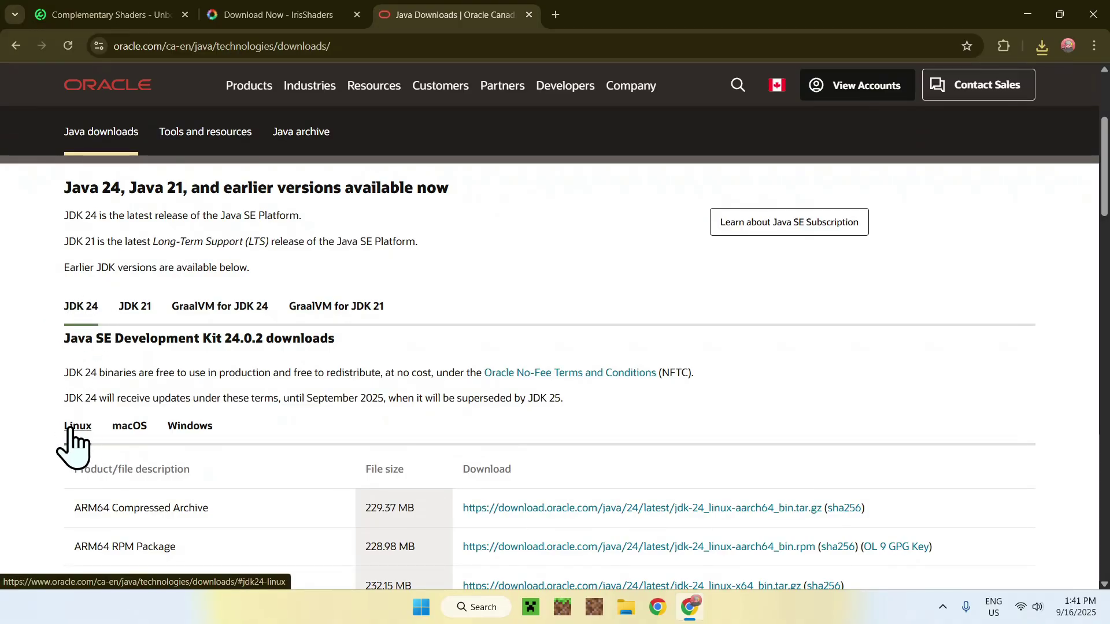
click(128, 430)
click(184, 432)
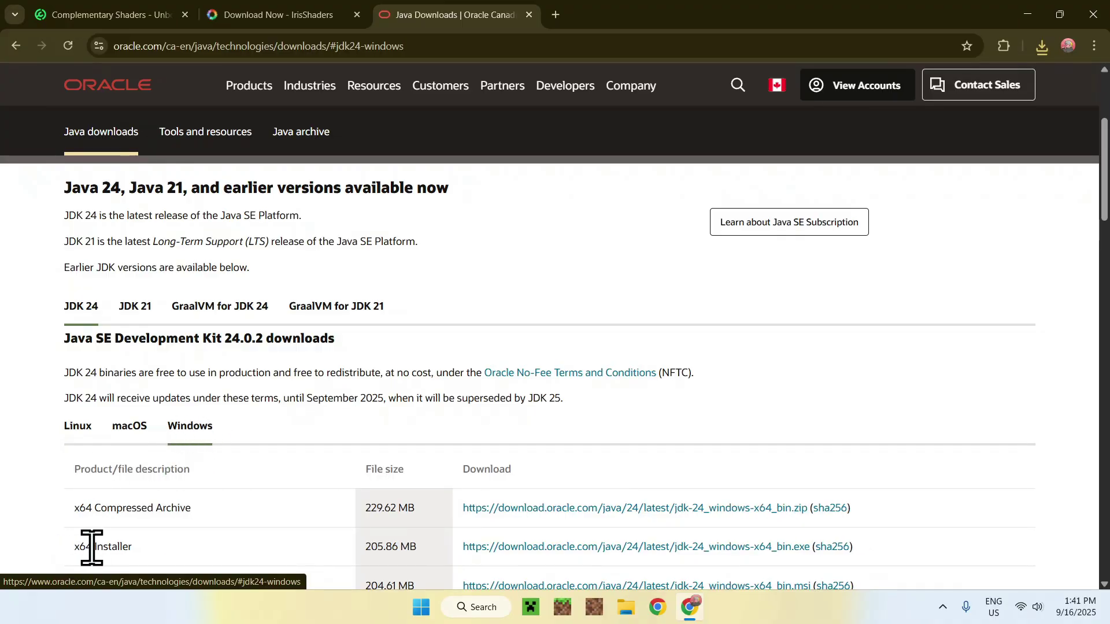
click(1042, 48)
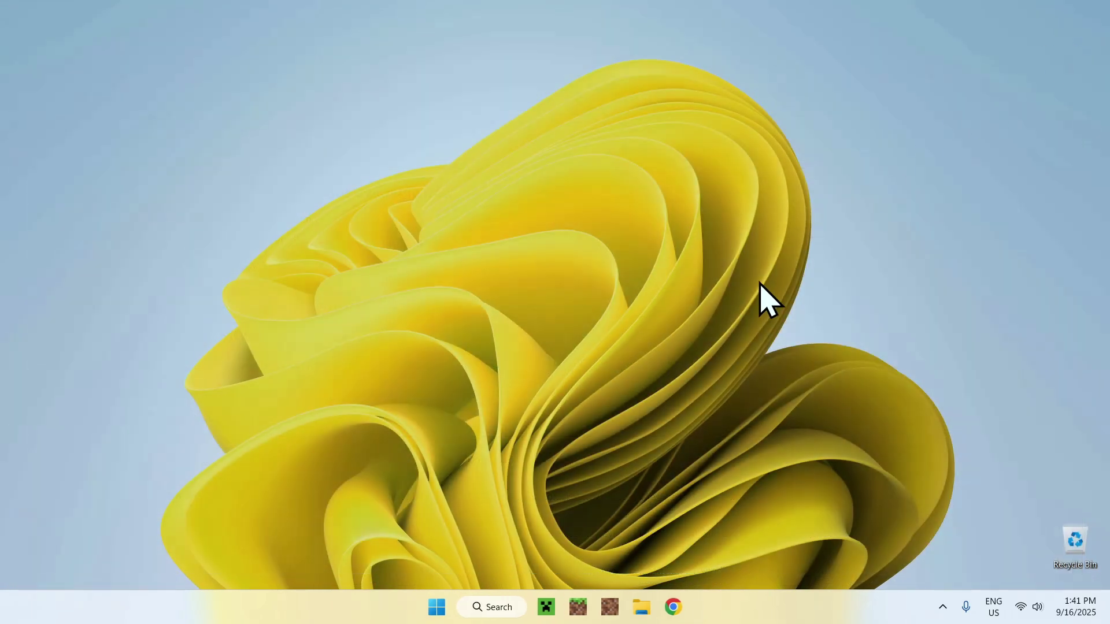
Run Iris-Installer-3.2.1.jar from the Downloads folder in File Explorer.
click(639, 603)
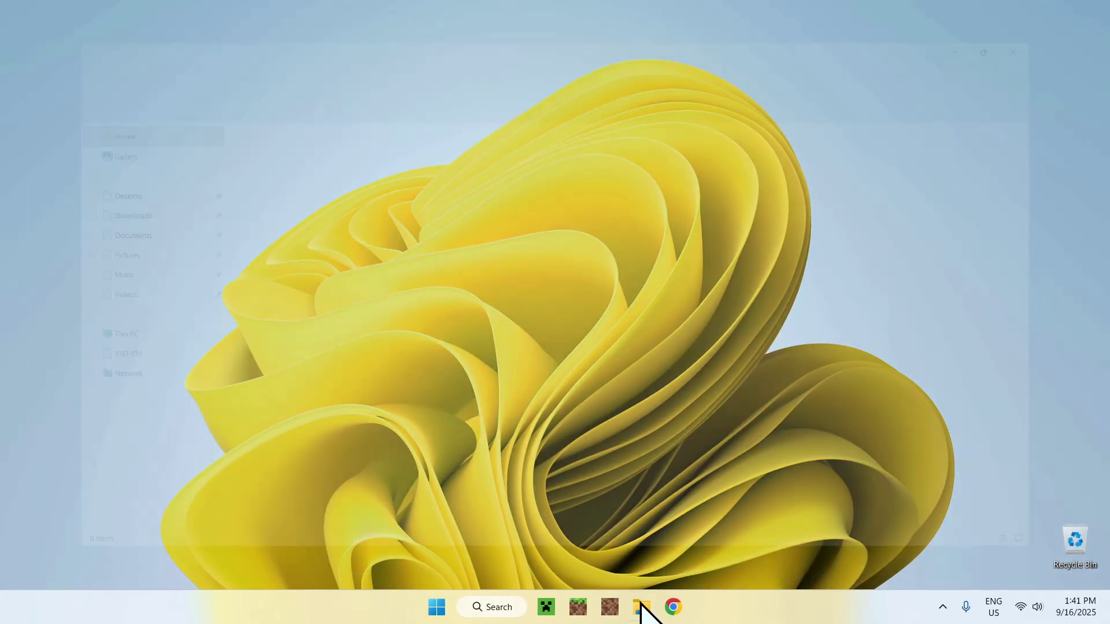
click(106, 202)
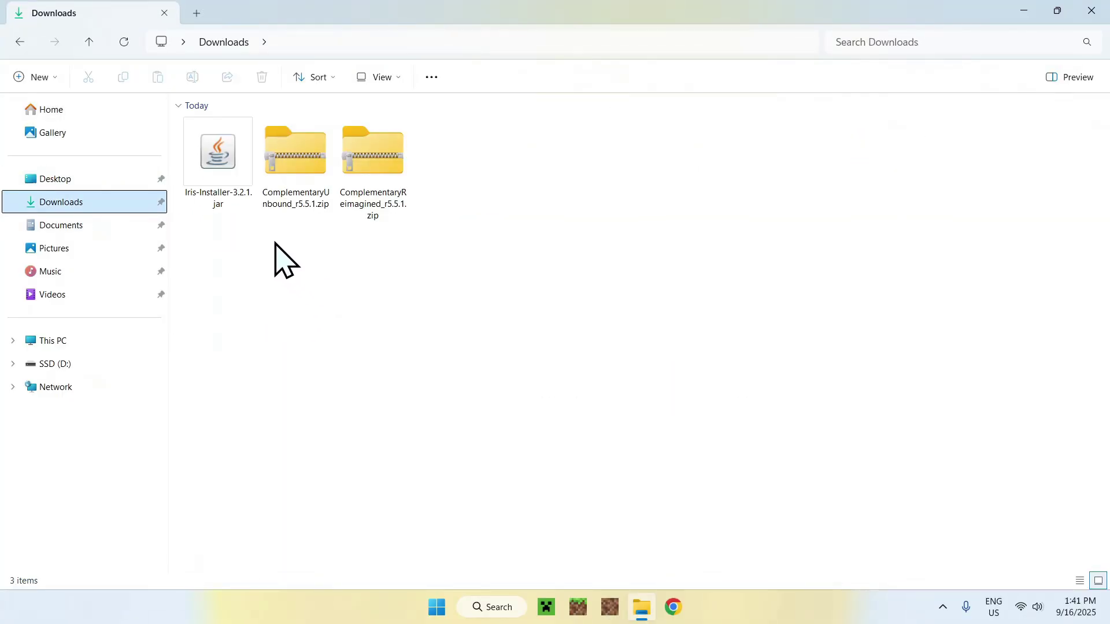
double_click(221, 171)
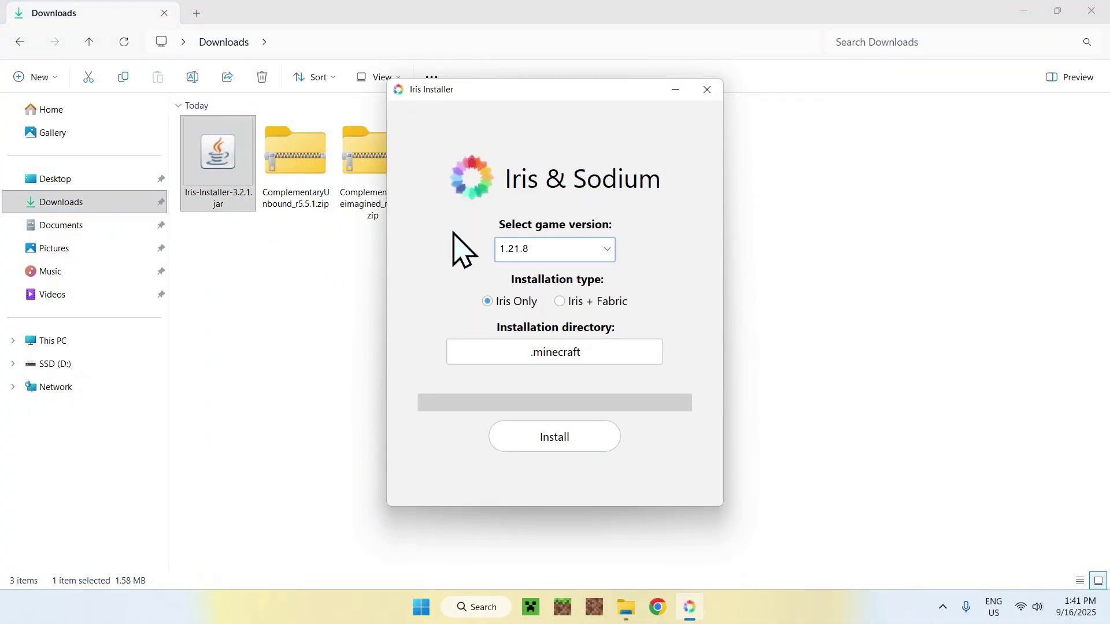
Install Iris Only for Minecraft 1.21.8 into .minecraft and close the installer.
click(535, 253)
click(539, 268)
click(553, 431)
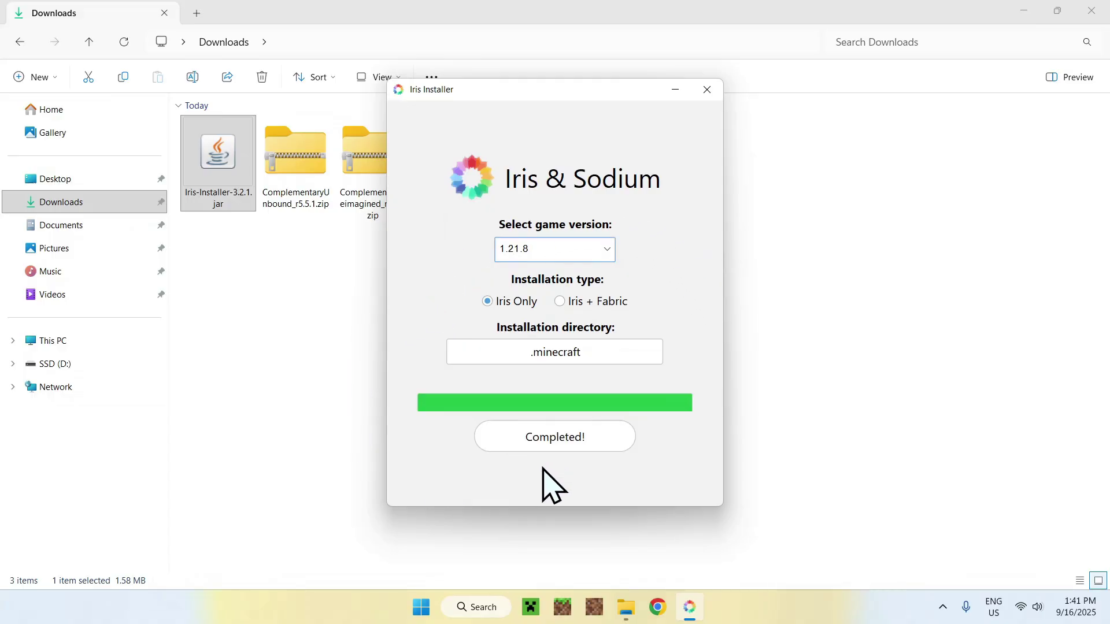
click(707, 89)
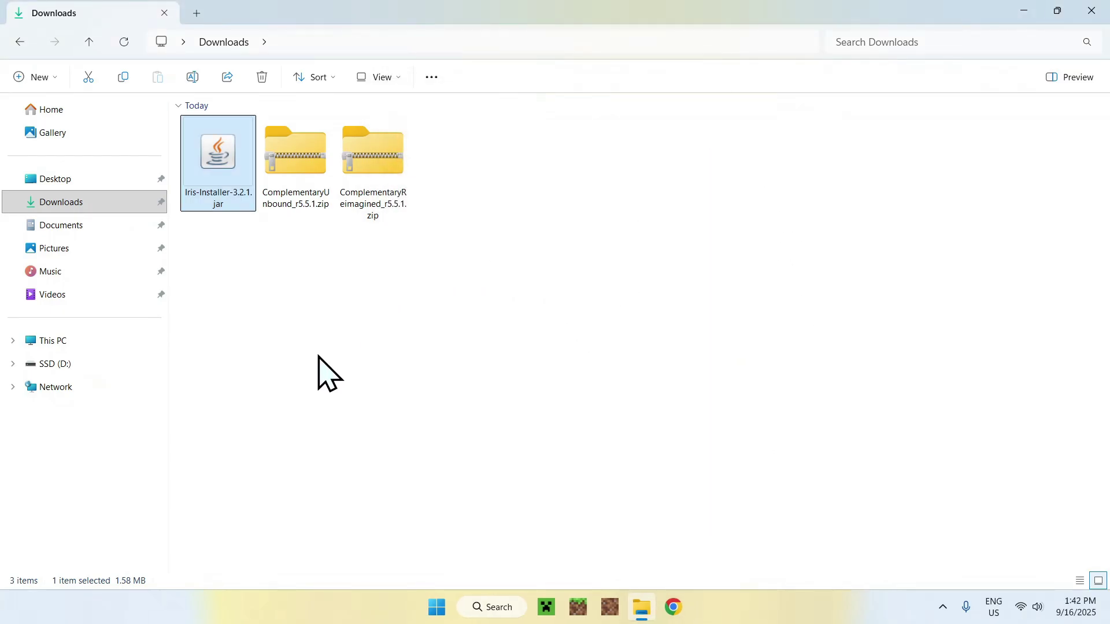
click(547, 607)
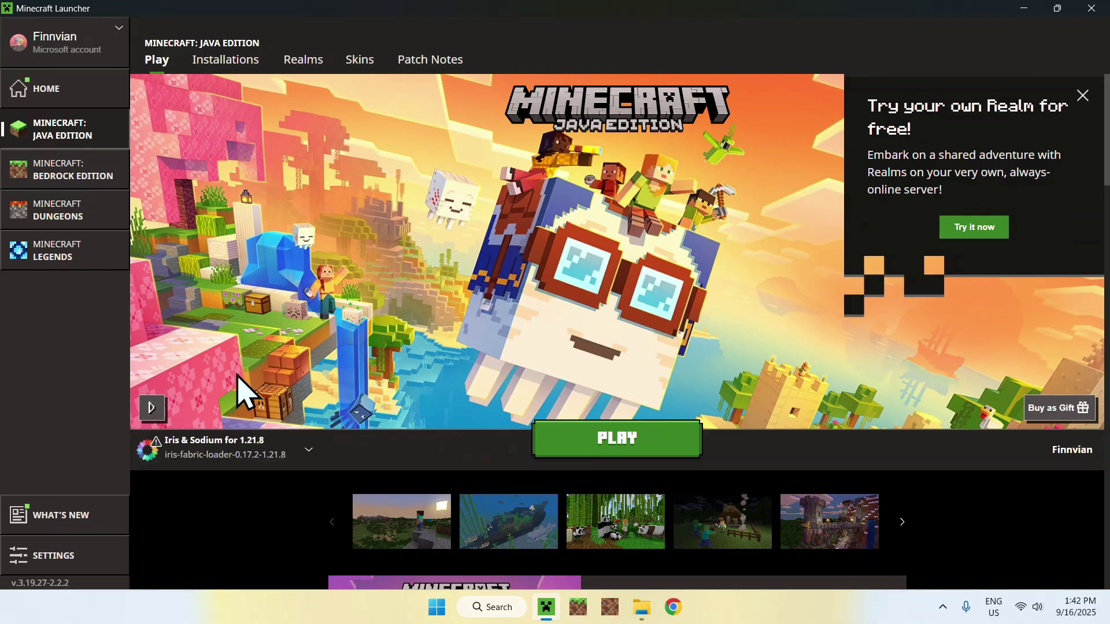
Launch the Iris & Sodium for 1.21.8 profile and maximize the Minecraft window.
click(619, 454)
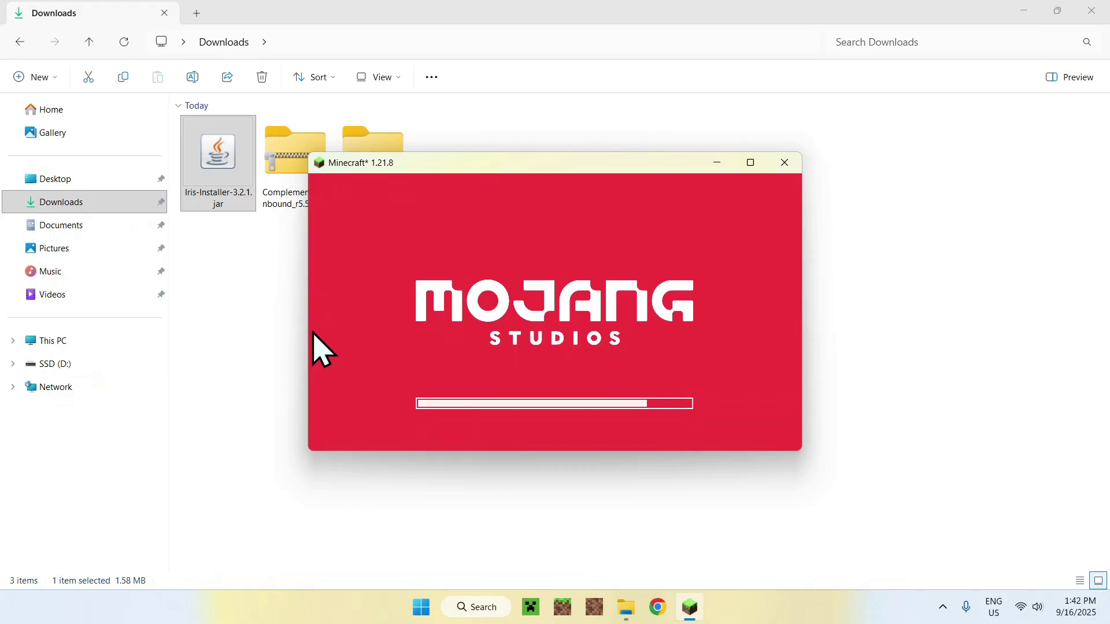
click(746, 162)
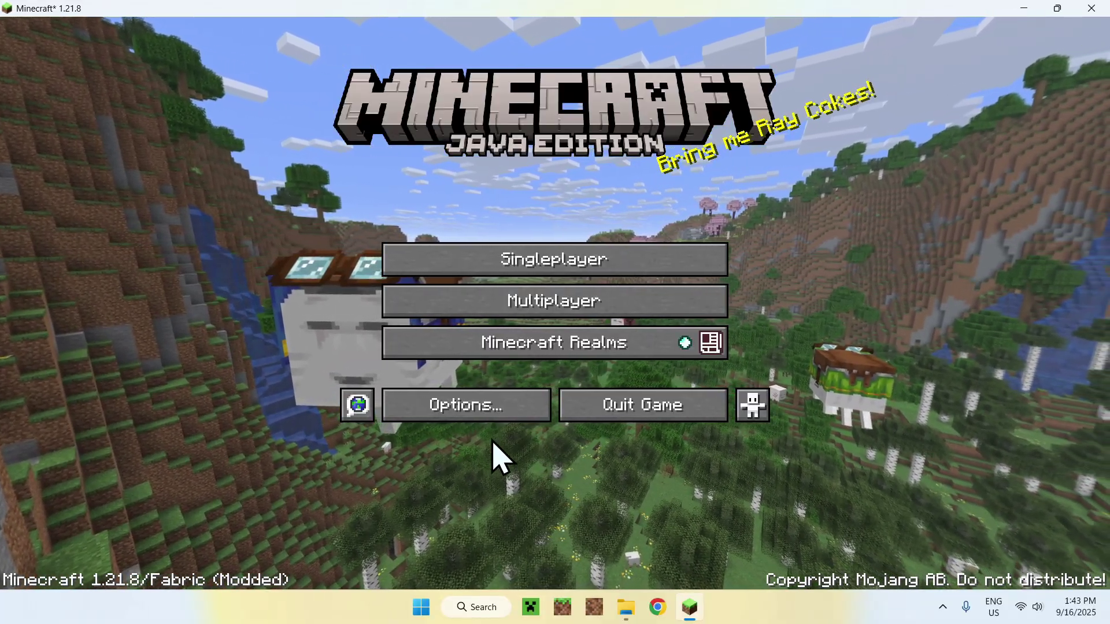
Open the empty .minecraft\shaderpacks folder from Options > Video Settings > Shader Packs.
click(458, 415)
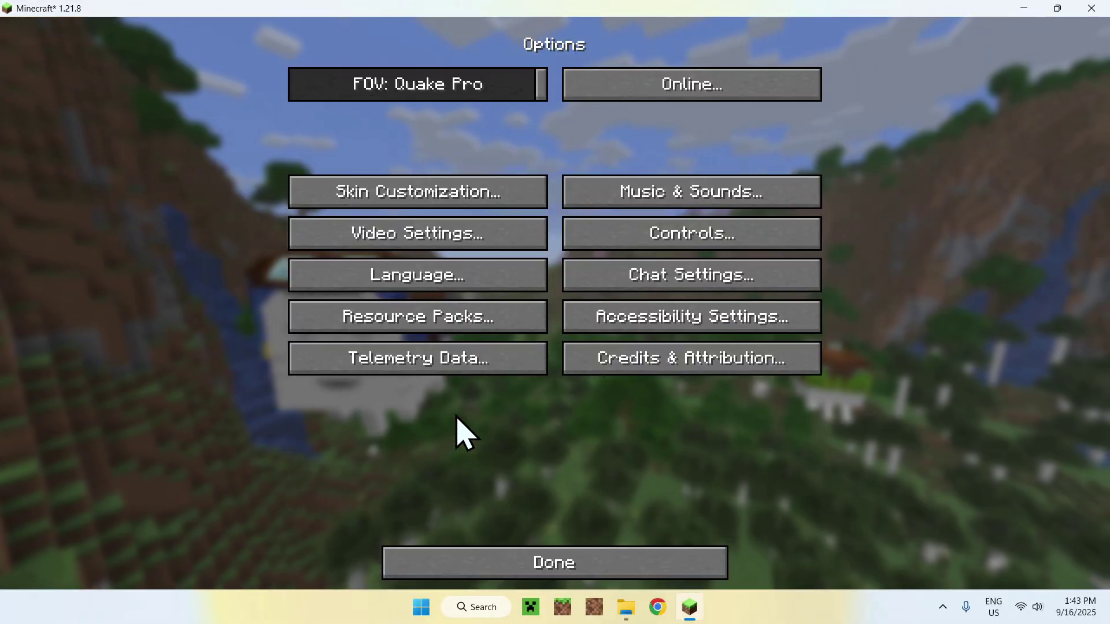
click(412, 243)
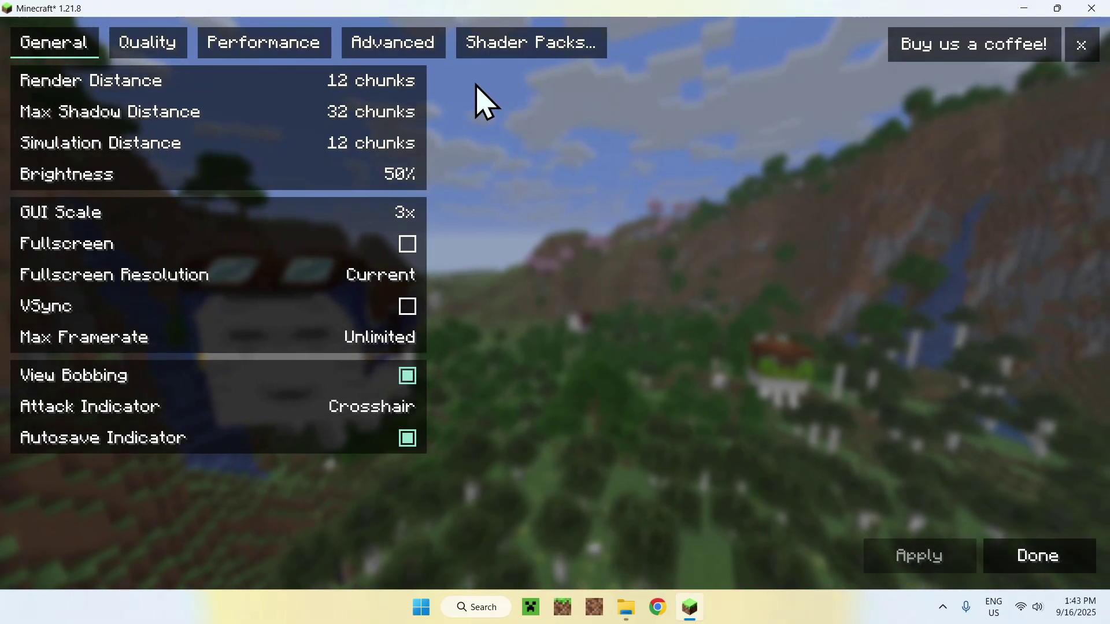
click(539, 64)
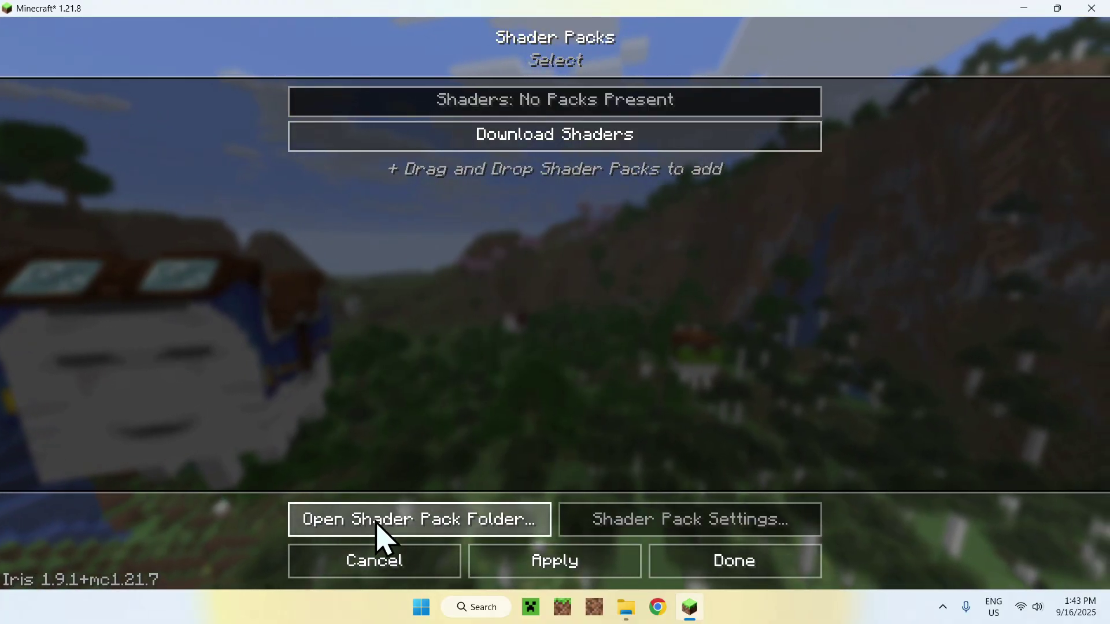
click(424, 526)
drag(217, 145, 766, 522)
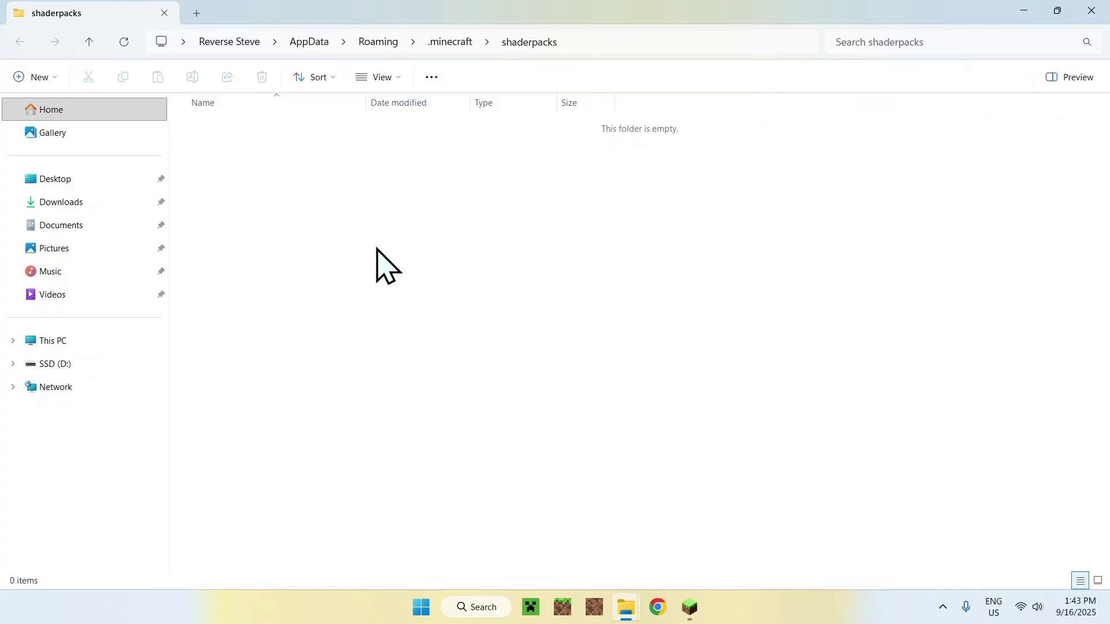
Select both Complementary r5.5.1 shader zips in the Downloads folder.
click(114, 210)
click(300, 240)
drag(361, 267, 365, 246)
drag(426, 265, 316, 190)
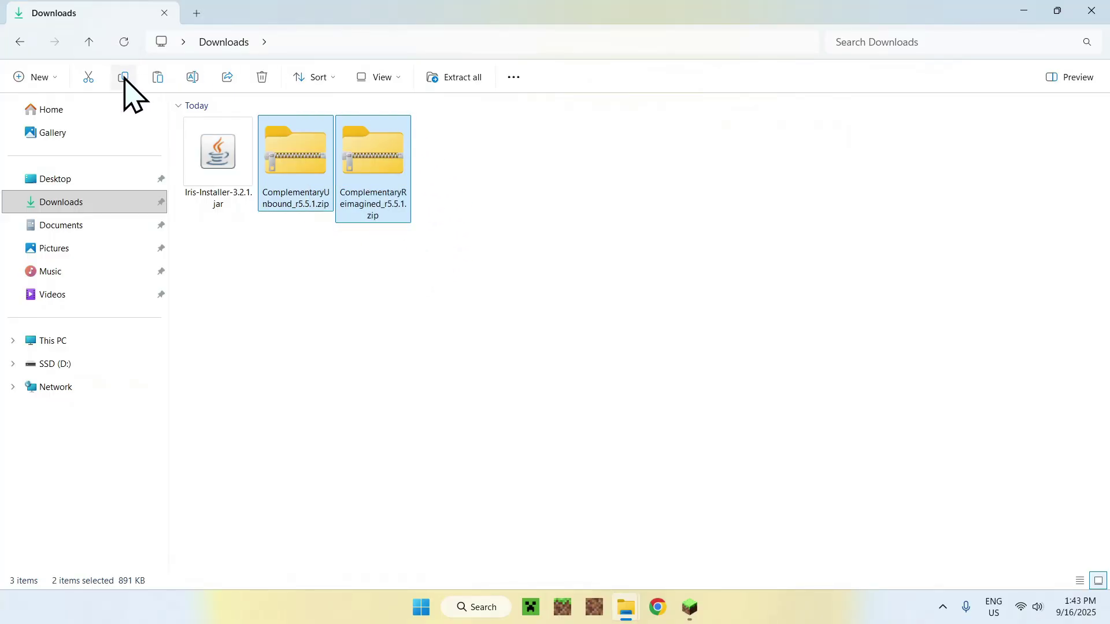
Paste the two Complementary zips into shaderpacks and return to Minecraft.
click(17, 40)
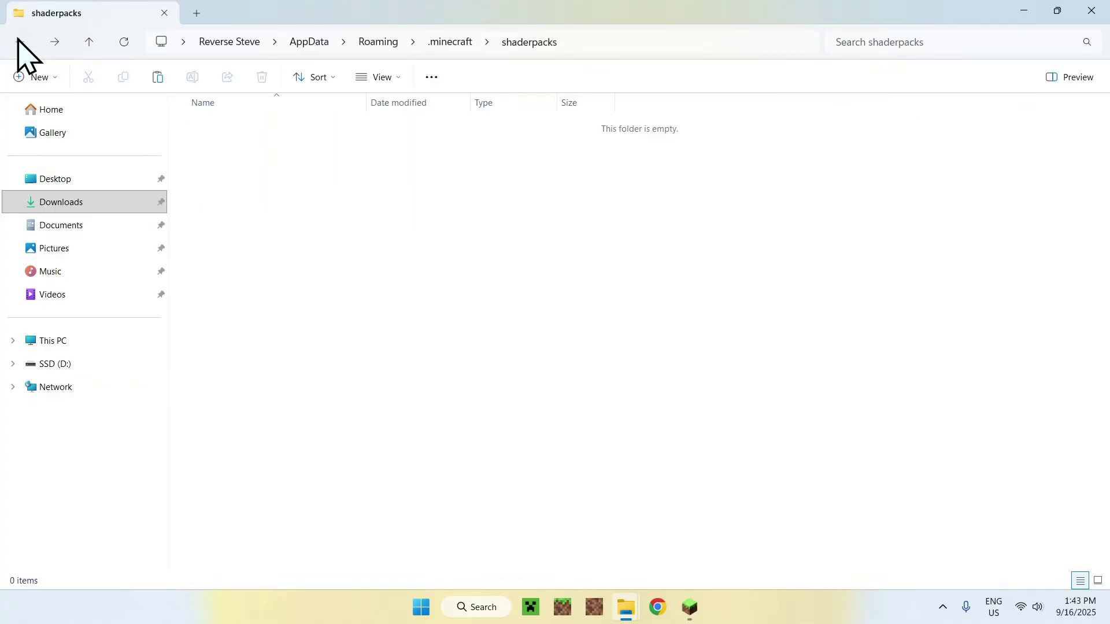
click(156, 76)
click(249, 191)
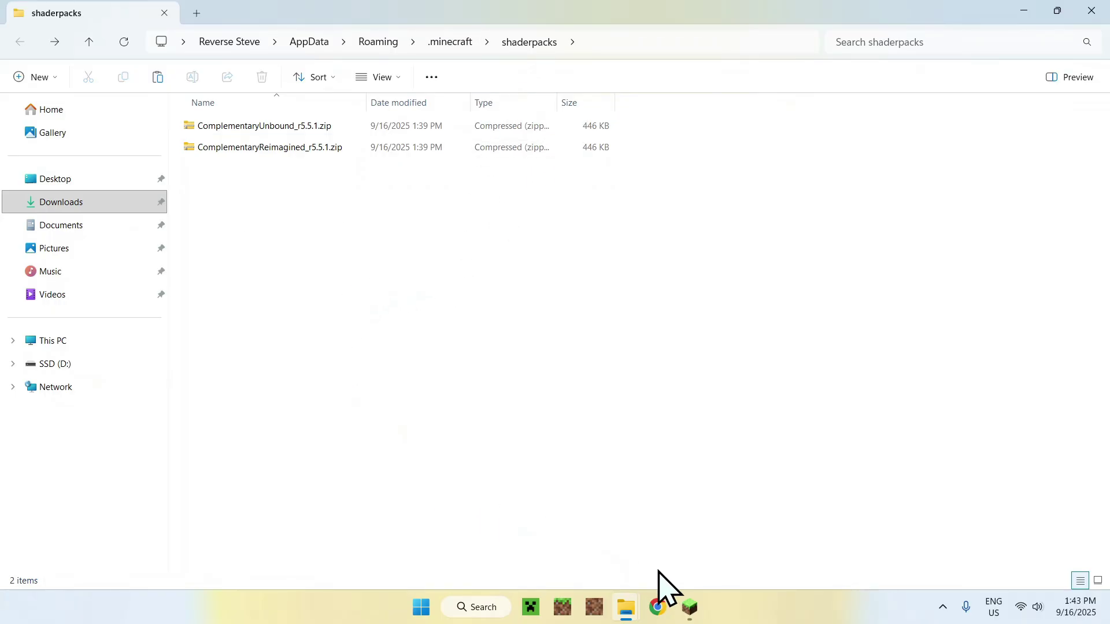
click(689, 607)
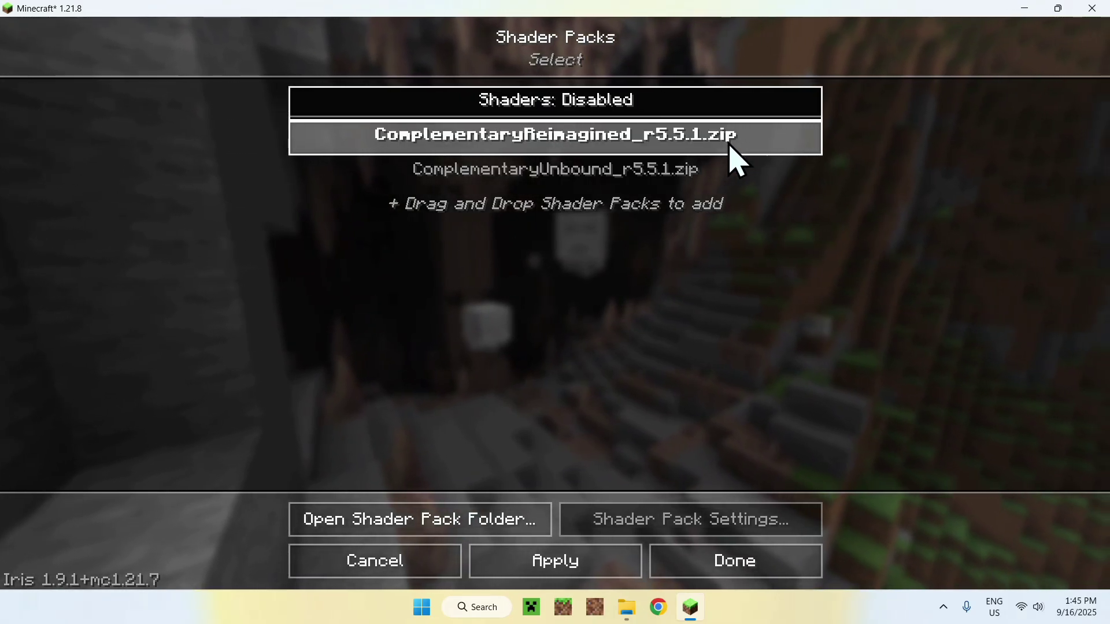
Activate ComplementaryReimagined_r5.5.1.zip, back out to the title screen, and open Singleplayer.
click(554, 144)
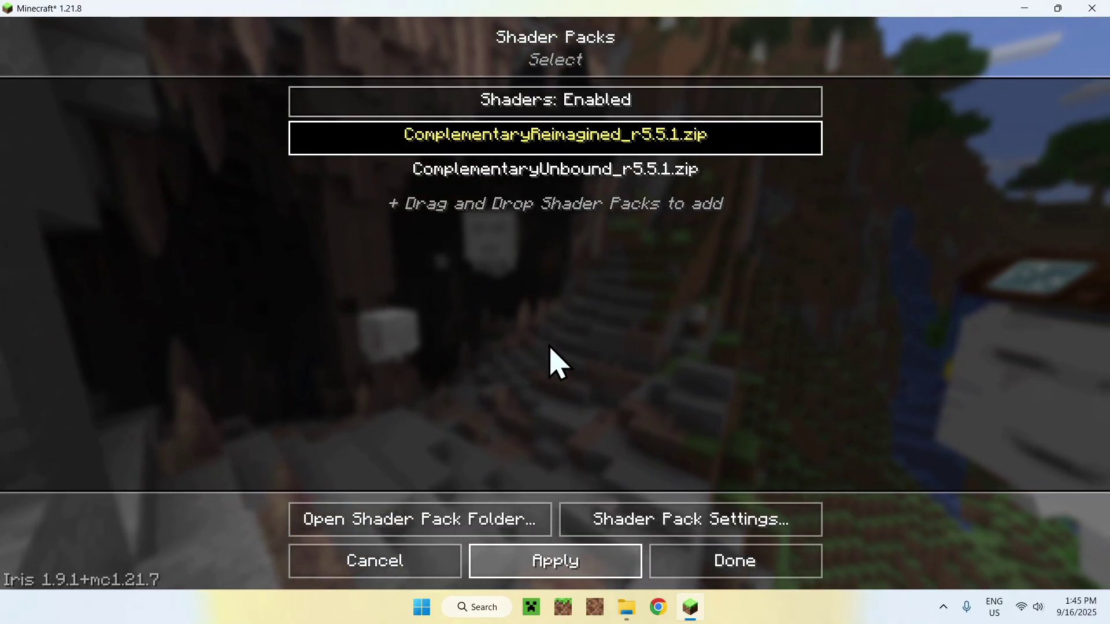
click(722, 561)
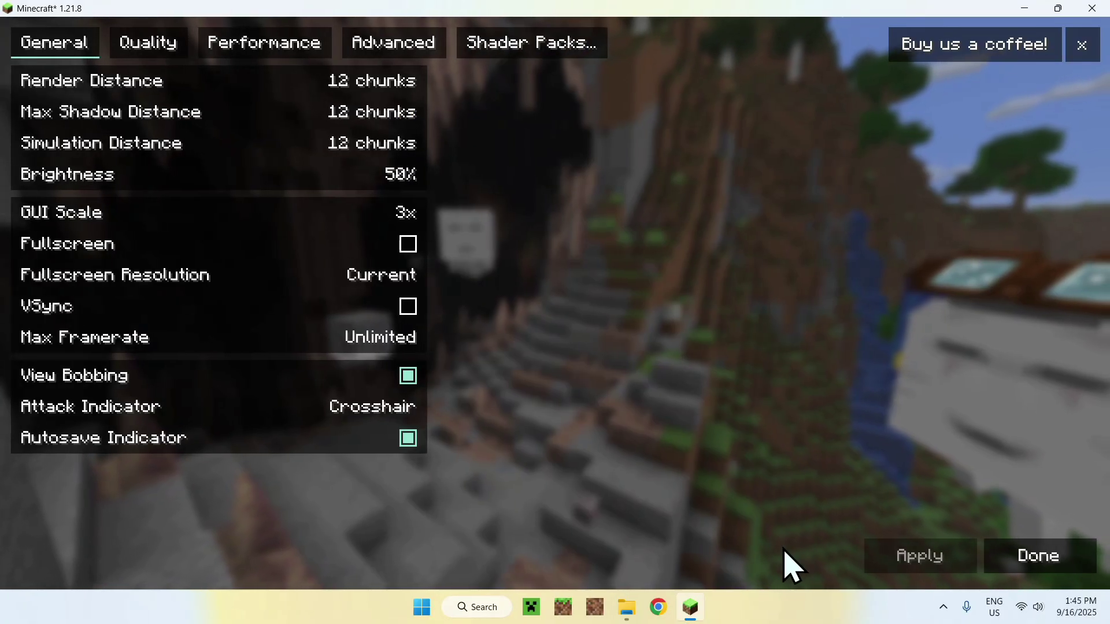
click(1038, 560)
click(555, 564)
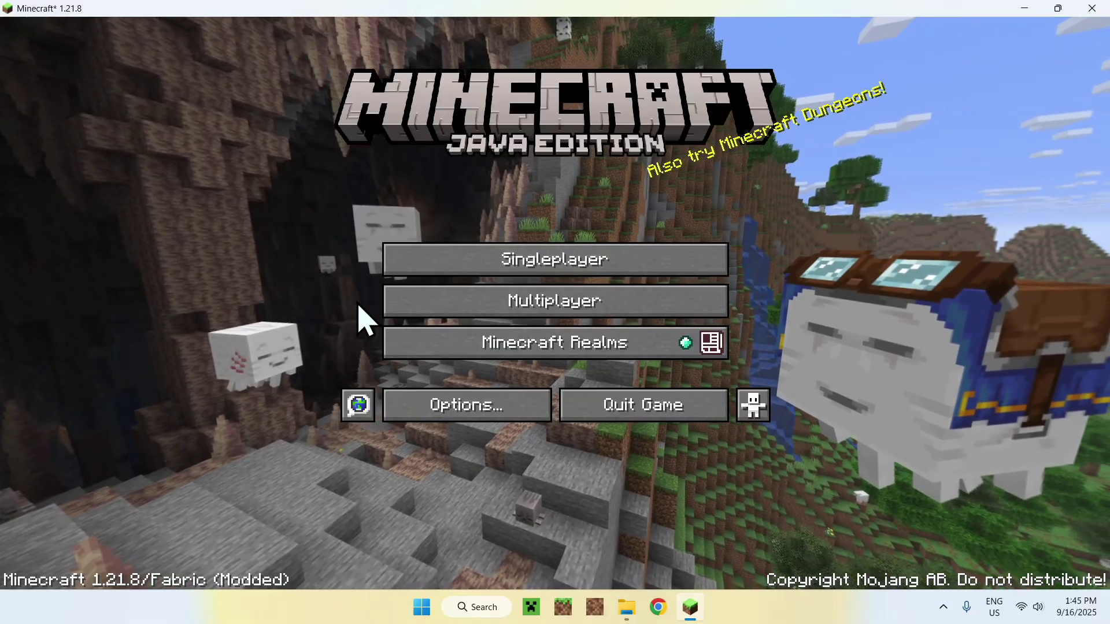
click(526, 258)
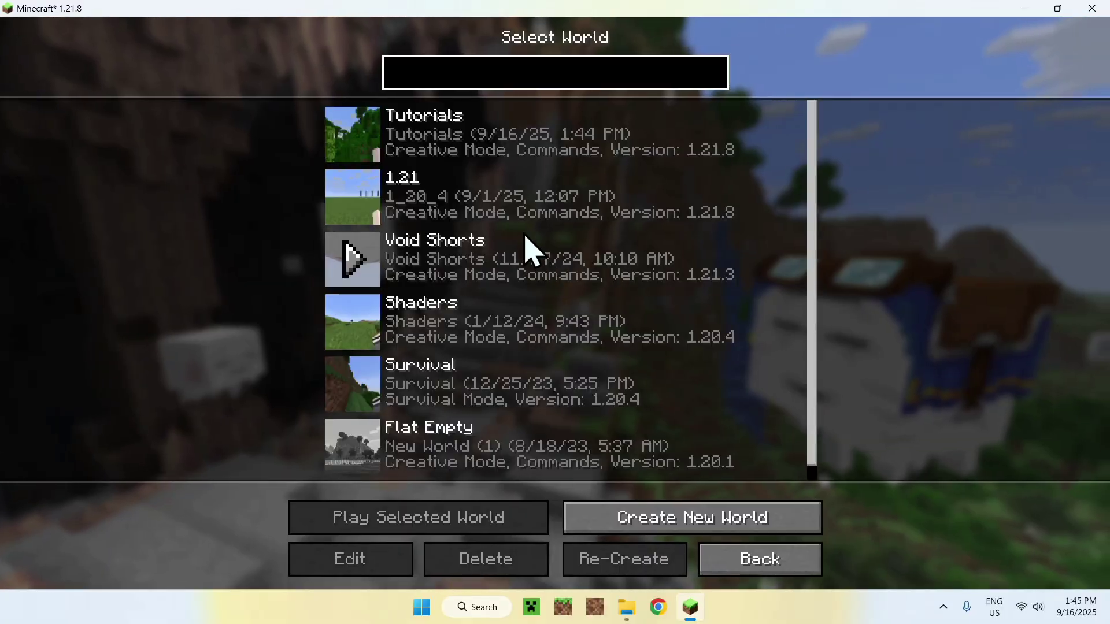
Load the Tutorials world, walk toward the lake, and open Options from the pause menu.
click(368, 147)
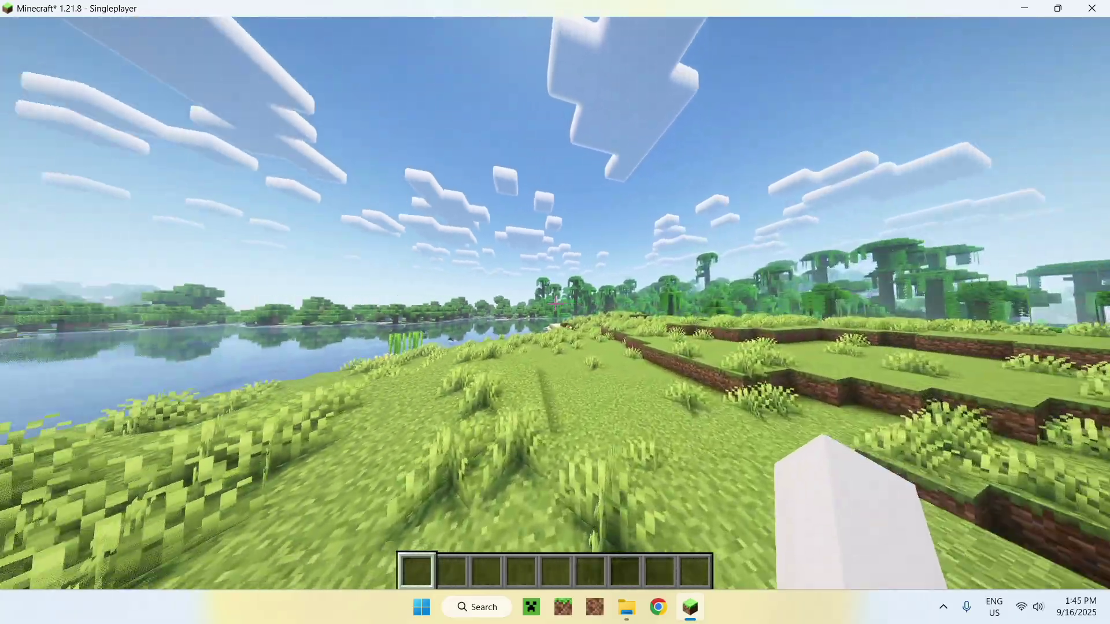
key(w)
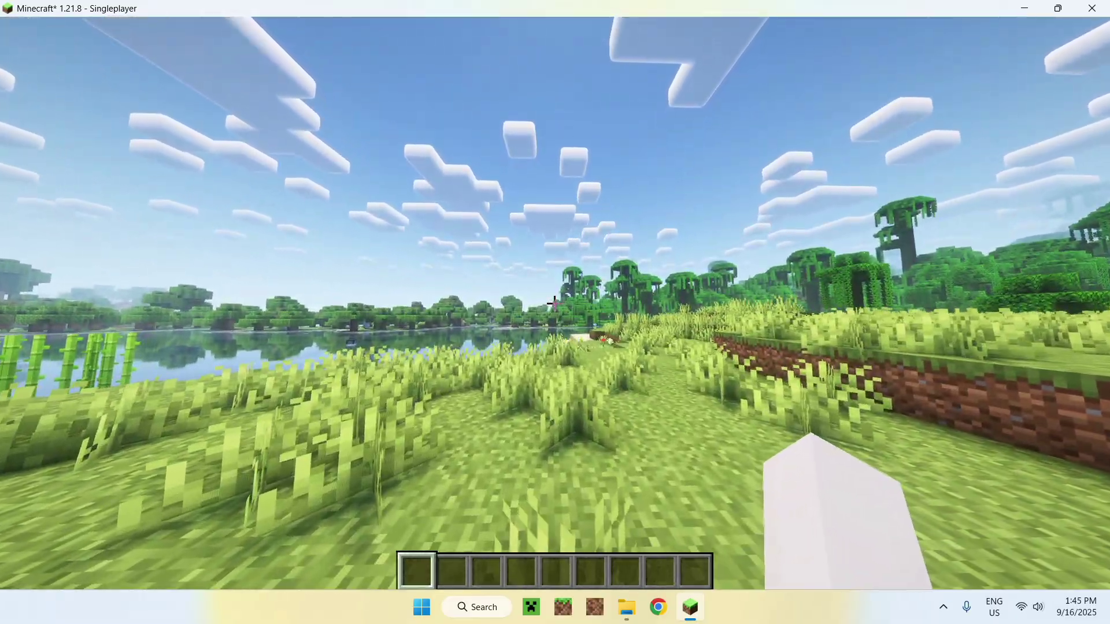
key(Escape)
click(540, 322)
Apply ComplementaryUnbound_r5.5.1.zip as the shader pack in place of Reimagined.
click(399, 238)
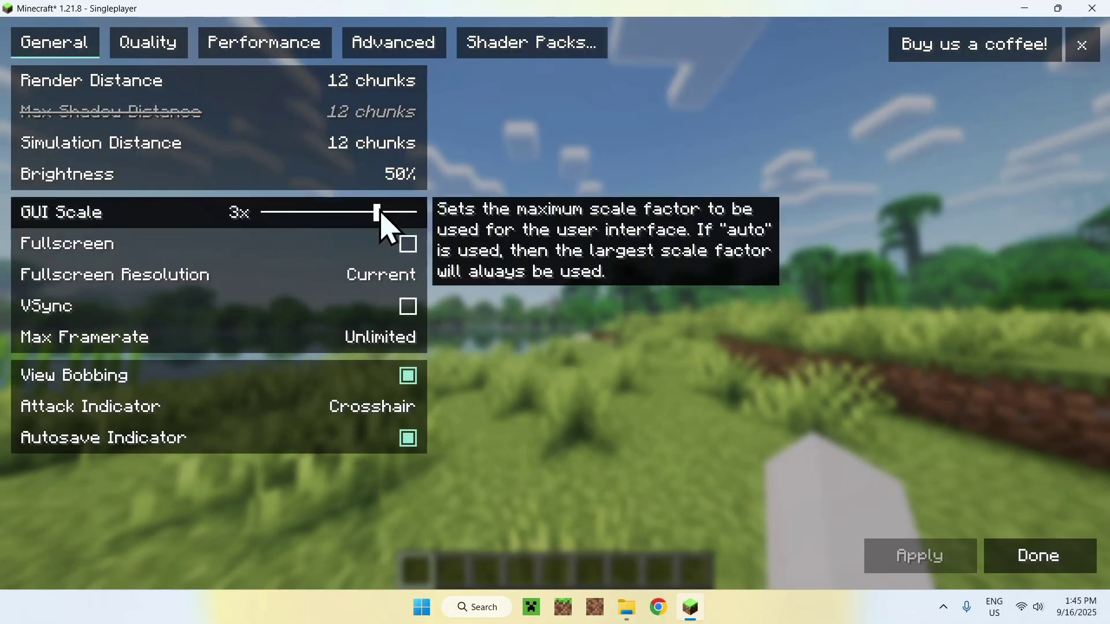
click(532, 52)
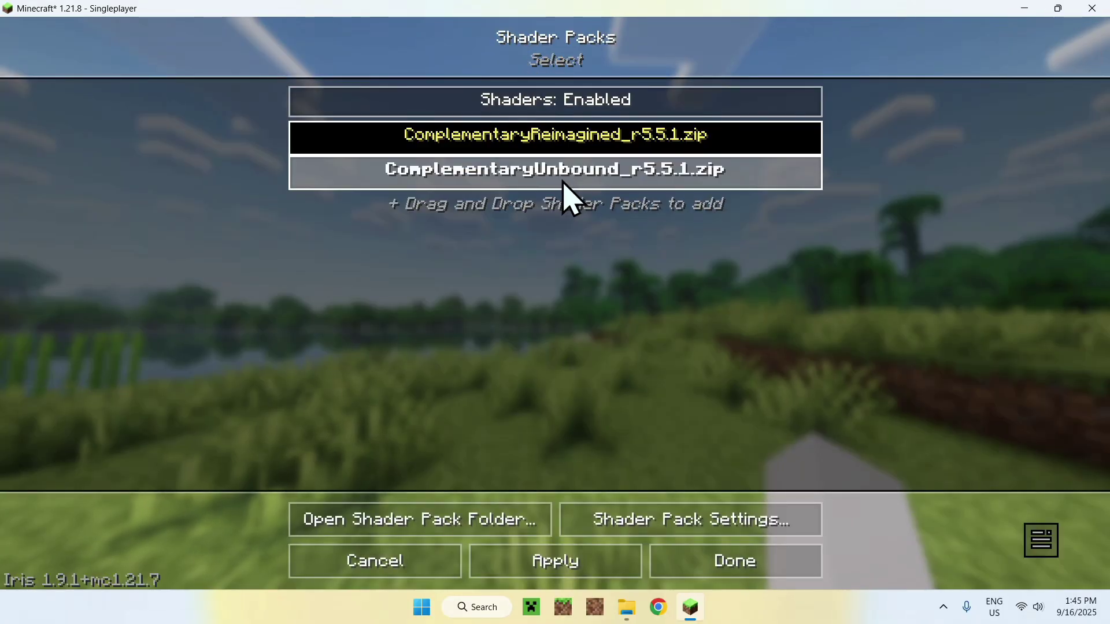
click(550, 171)
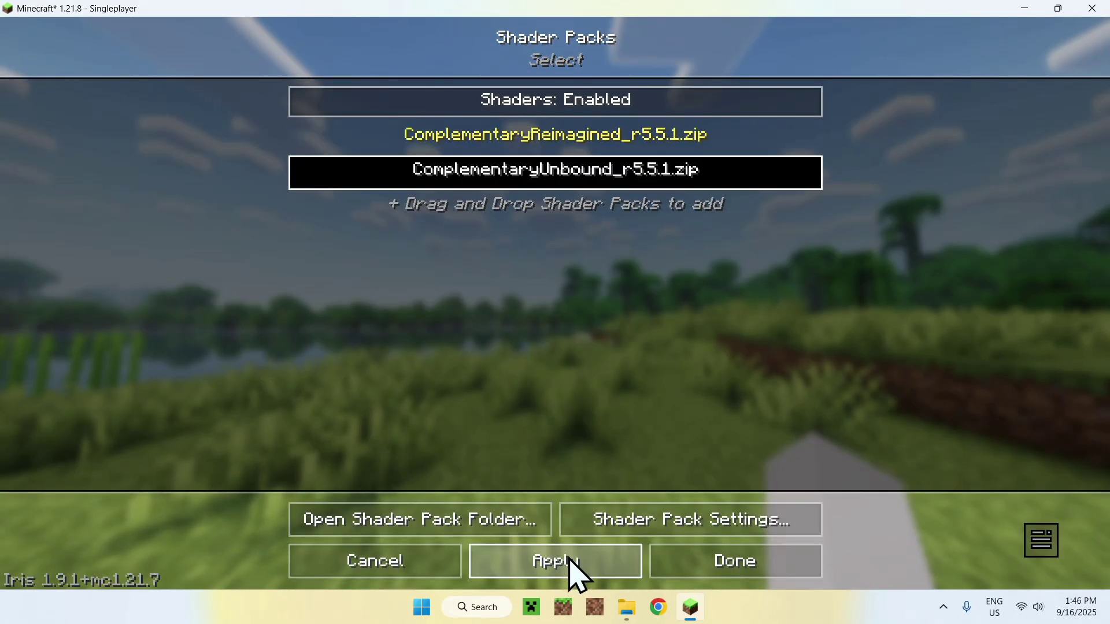
click(526, 557)
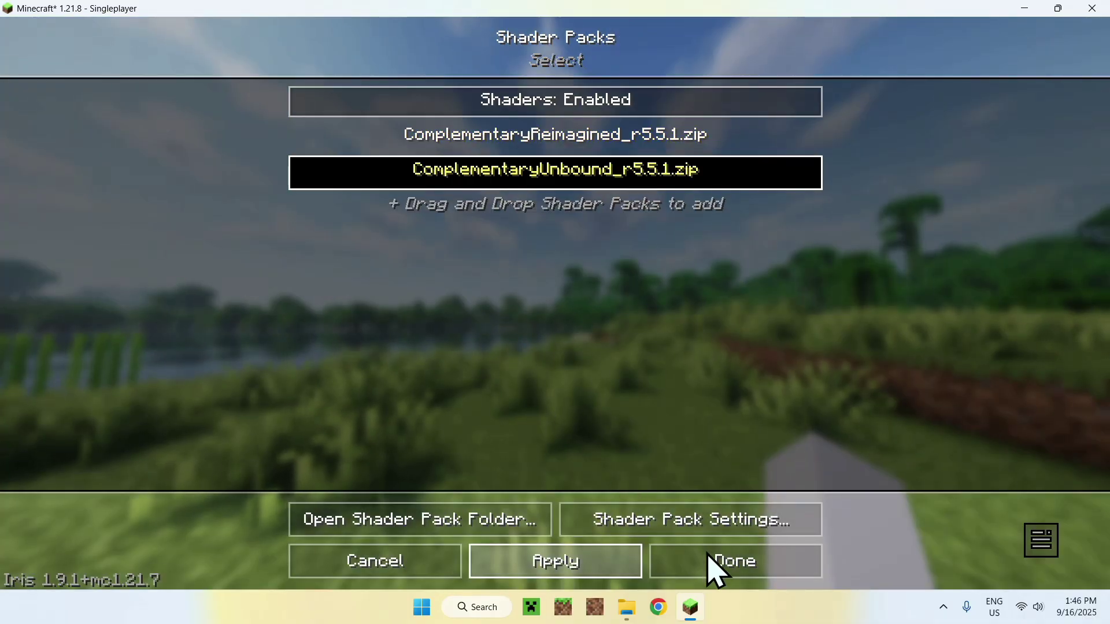
click(716, 564)
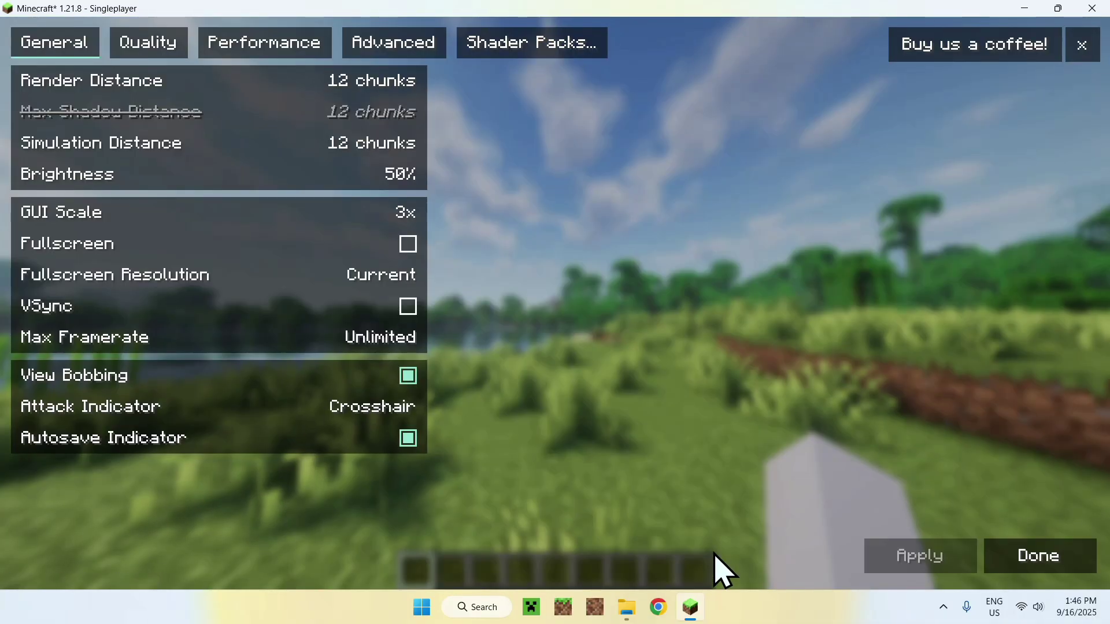
Resume play, walk along the riverbank, and switch to the front-facing third-person camera.
key(Escape)
key(Escape)
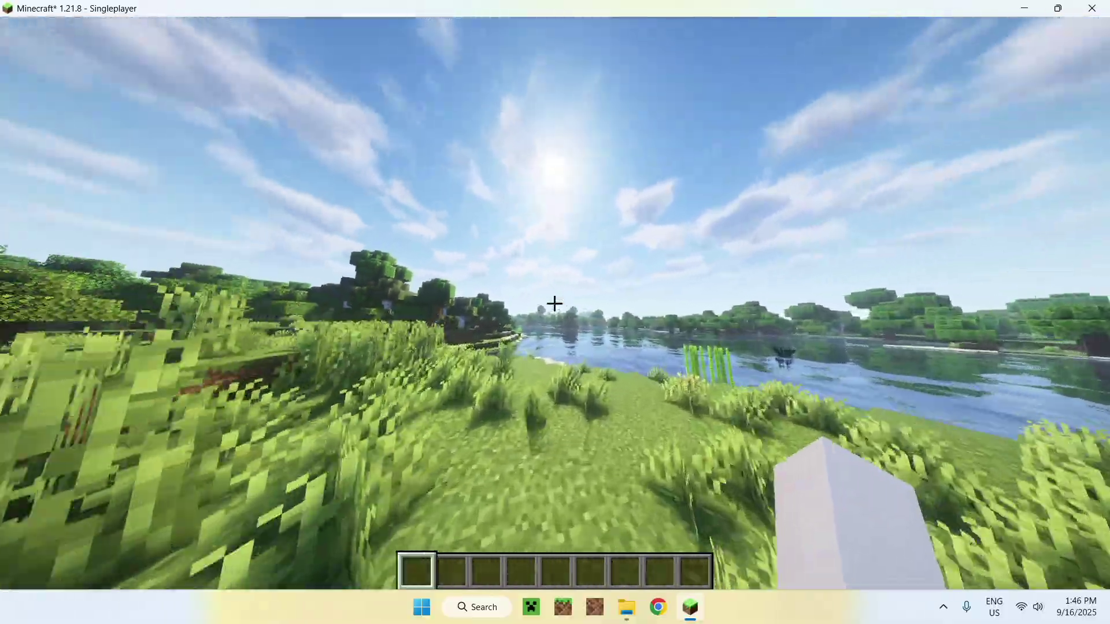
key(w)
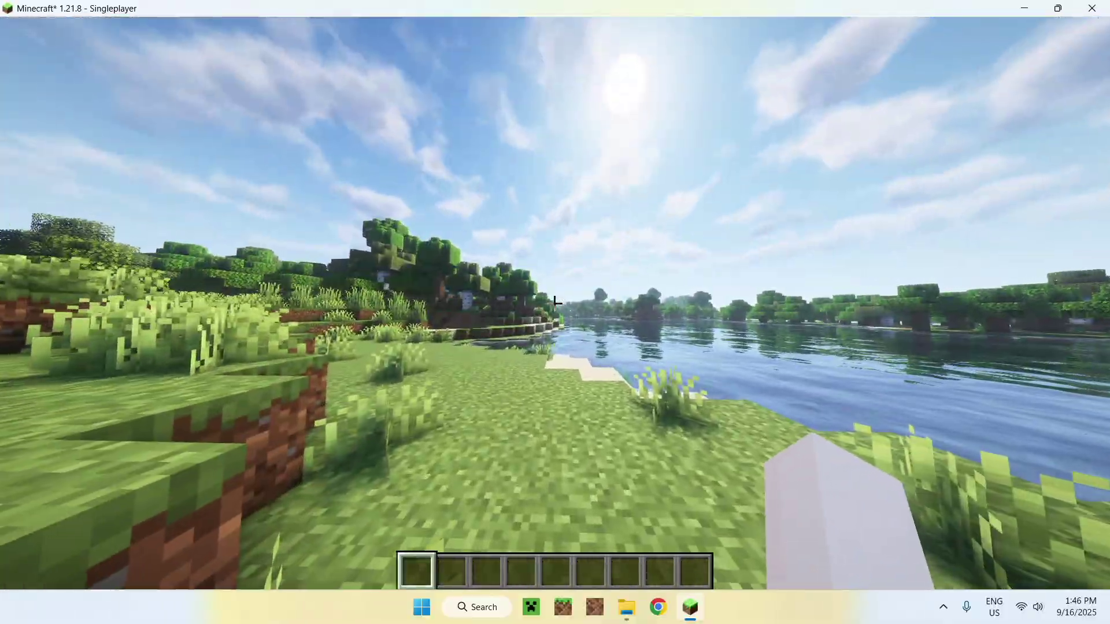
key(F5)
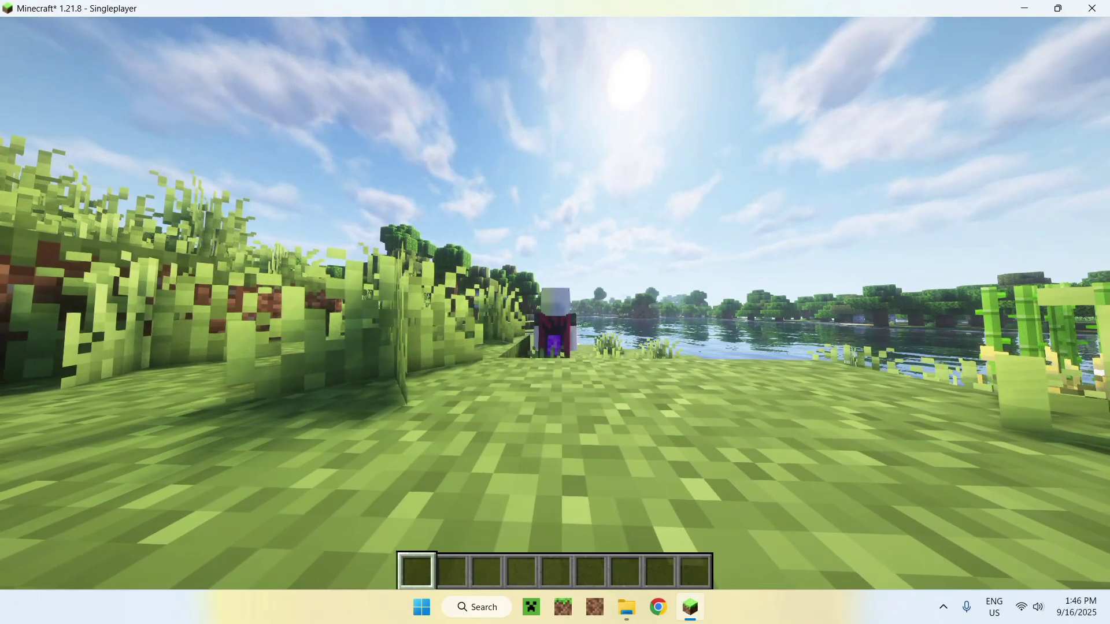
key(F5)
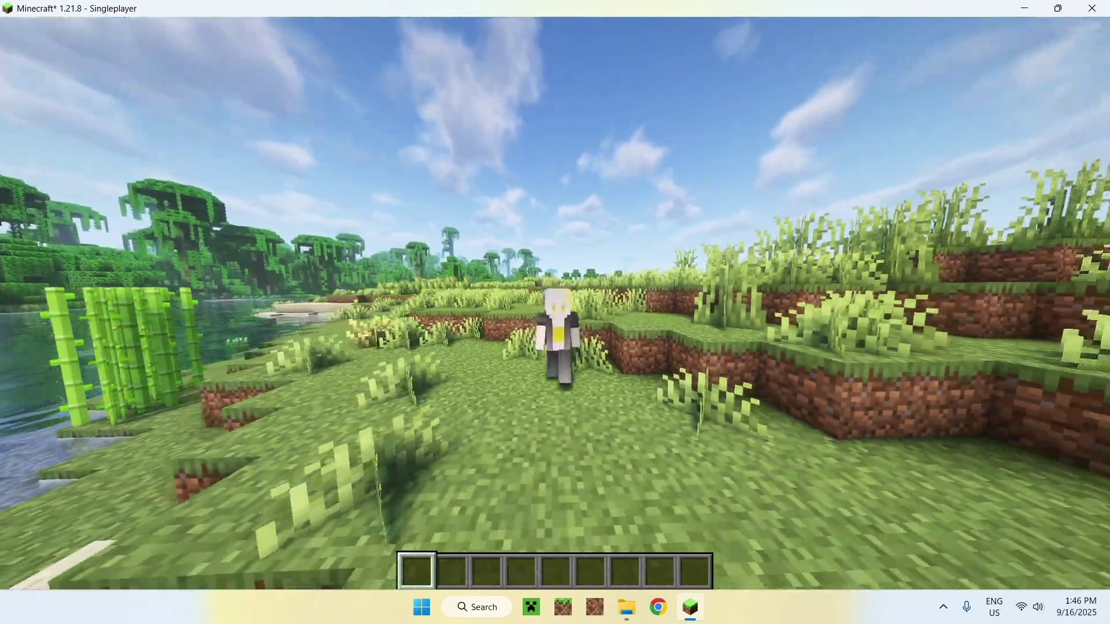
key(w)
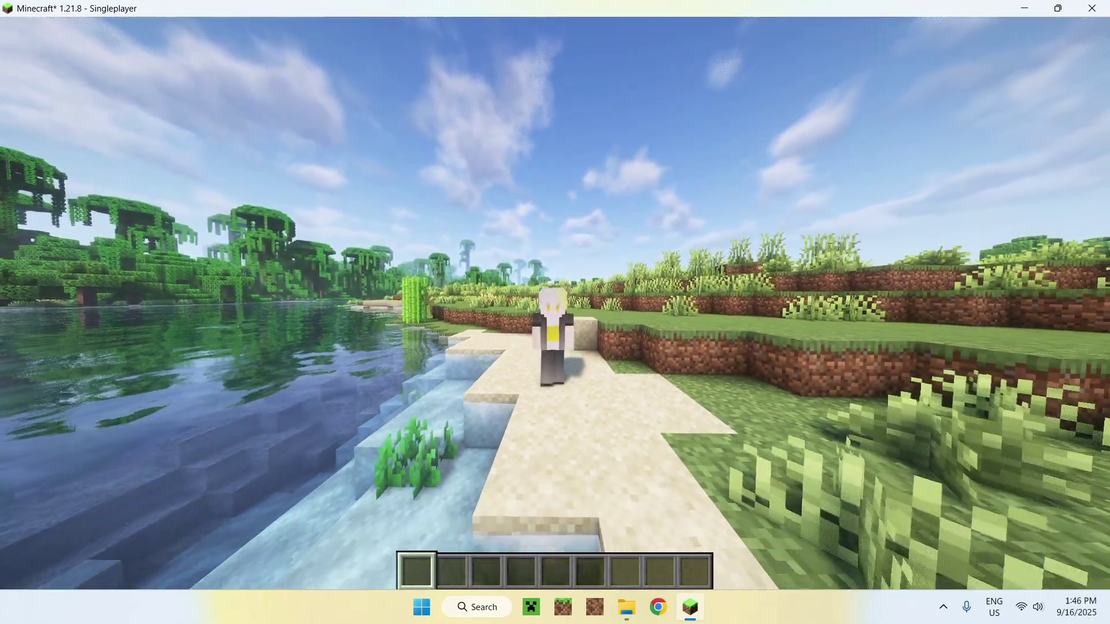
key(w)
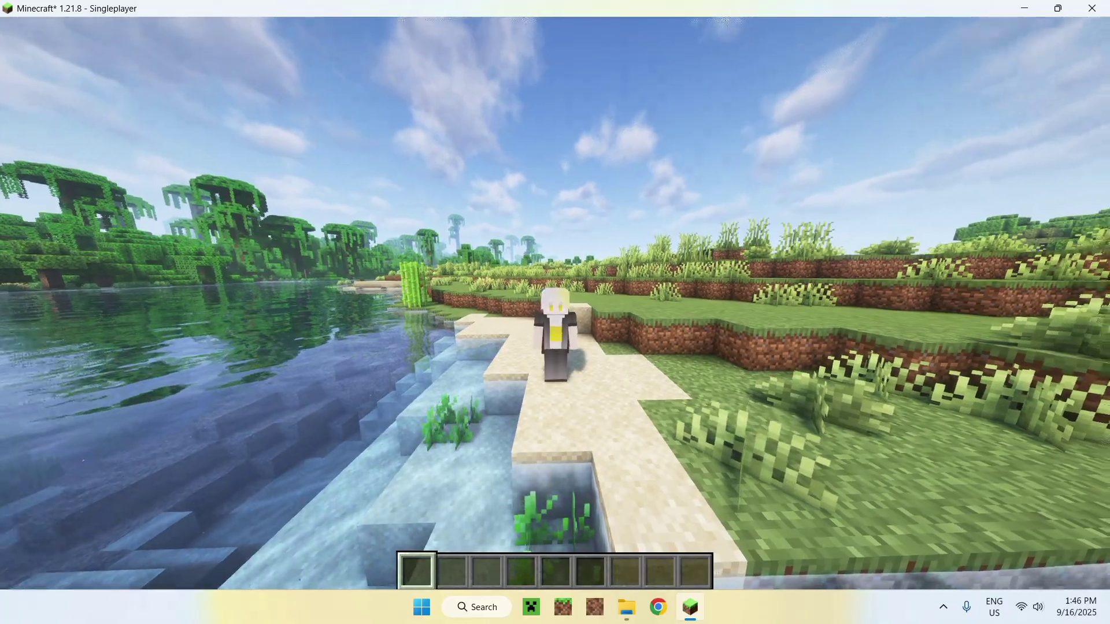